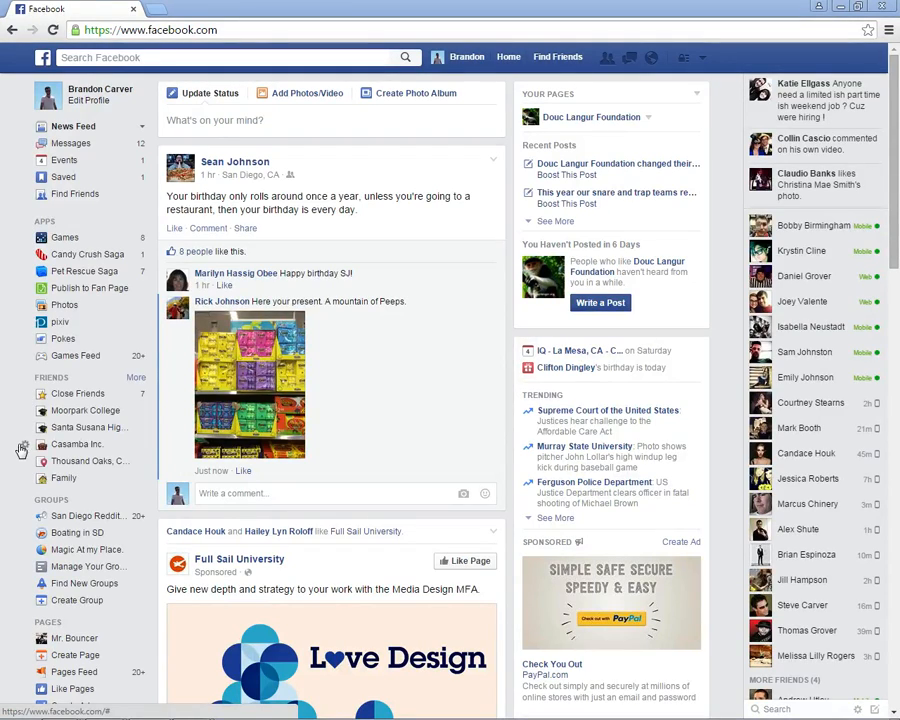
- Open the page creation options and view the fields required for a Local Business or Place page
scroll(13, 487, "down", 3)
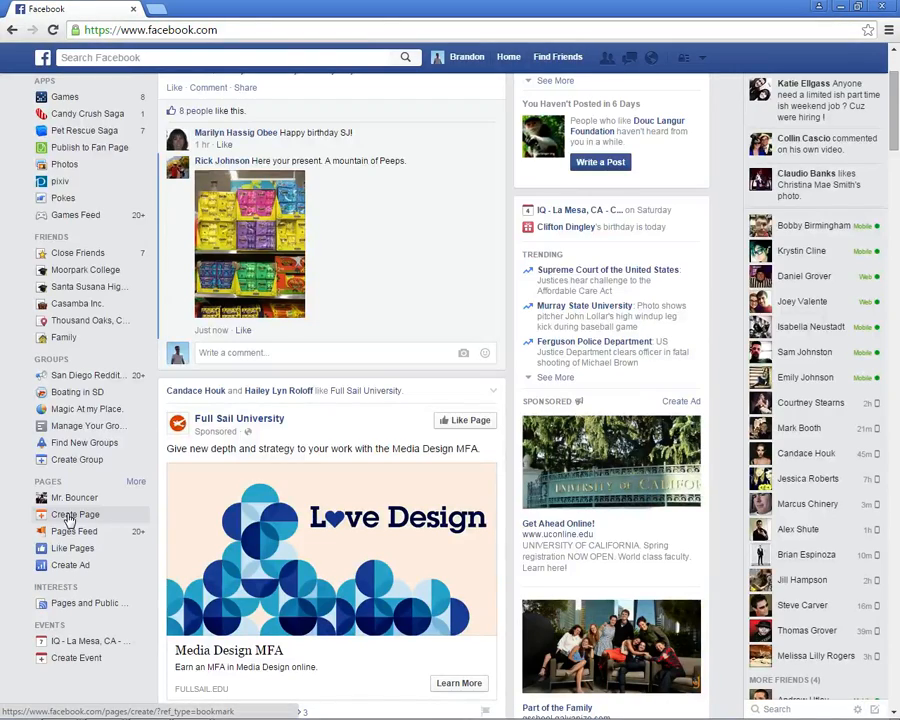
left_click(68, 516)
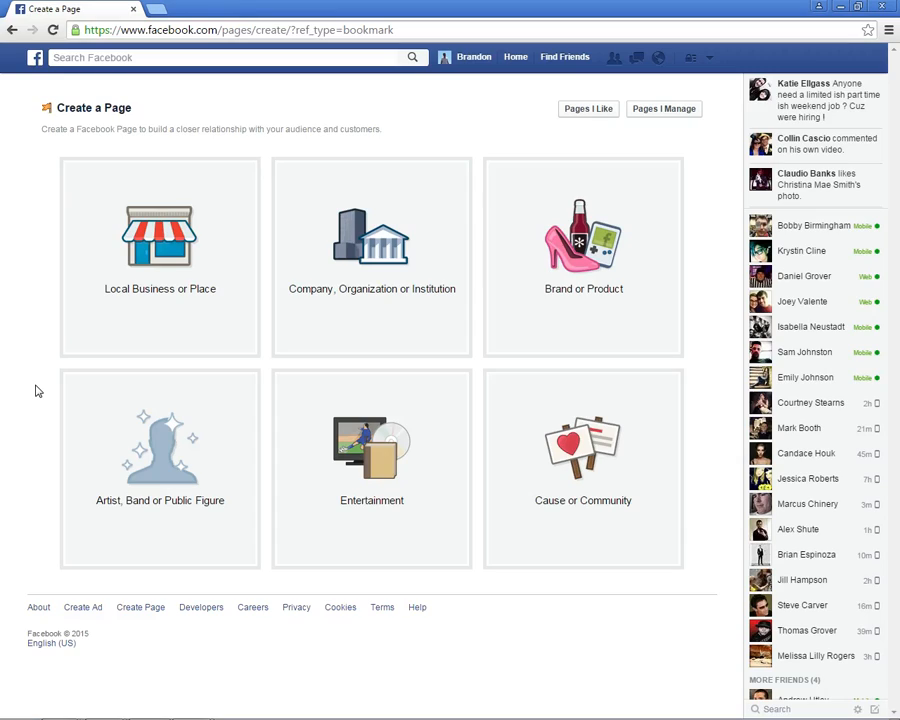
left_click(183, 248)
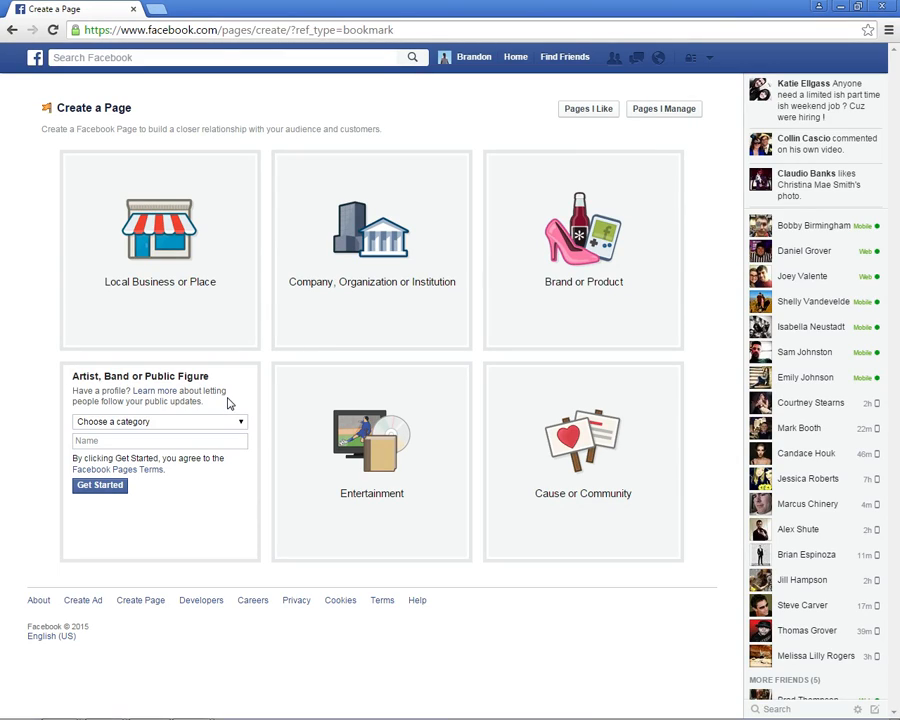
left_click(223, 286)
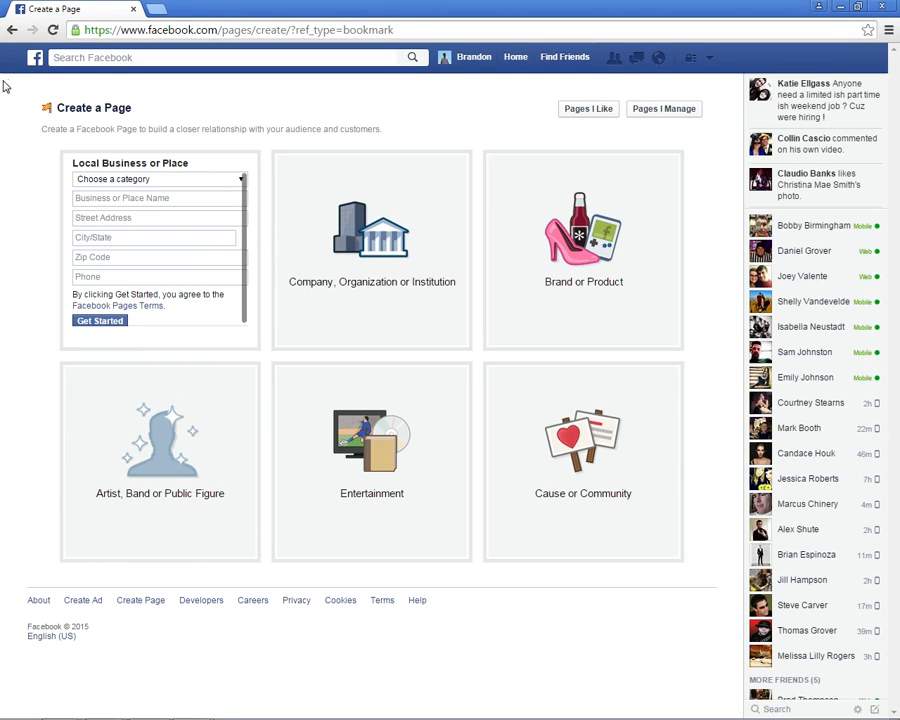
- Return to the home feed and open the managed page Boot Networks Global Support, Inc
left_click(35, 57)
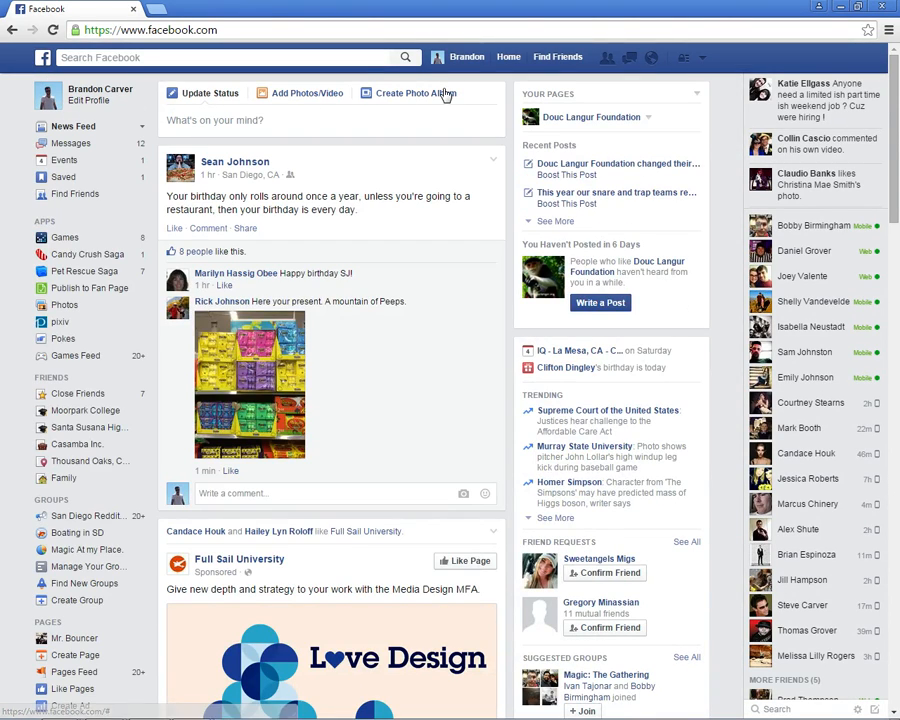
left_click(648, 120)
left_click(580, 184)
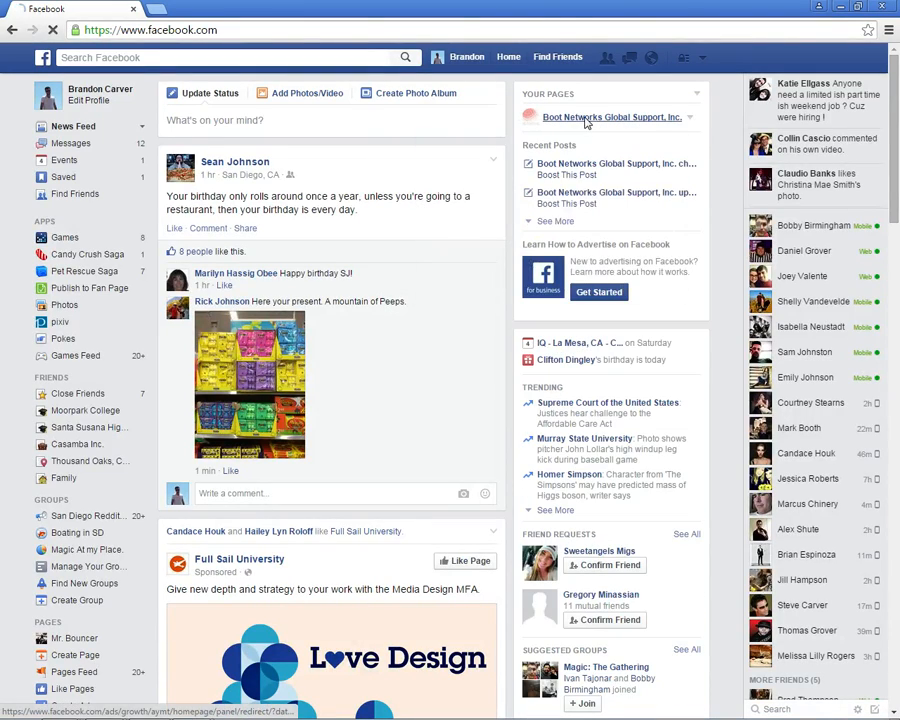
left_click(587, 120)
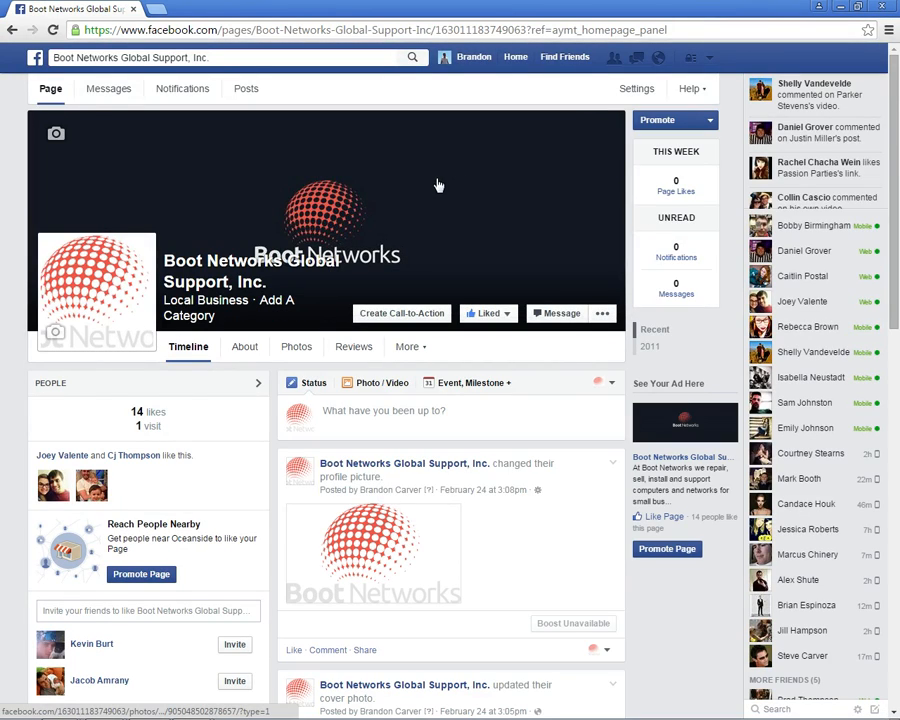
- Examine the page's cover photo change options, view the cover photo at full size and close it
mouse_move(89, 280)
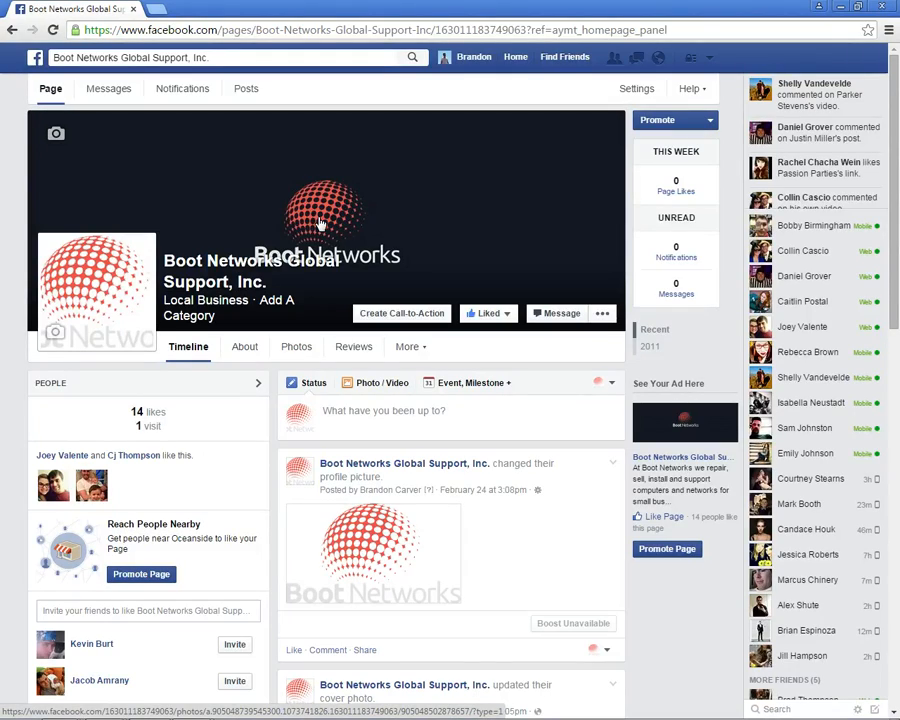
left_click(56, 137)
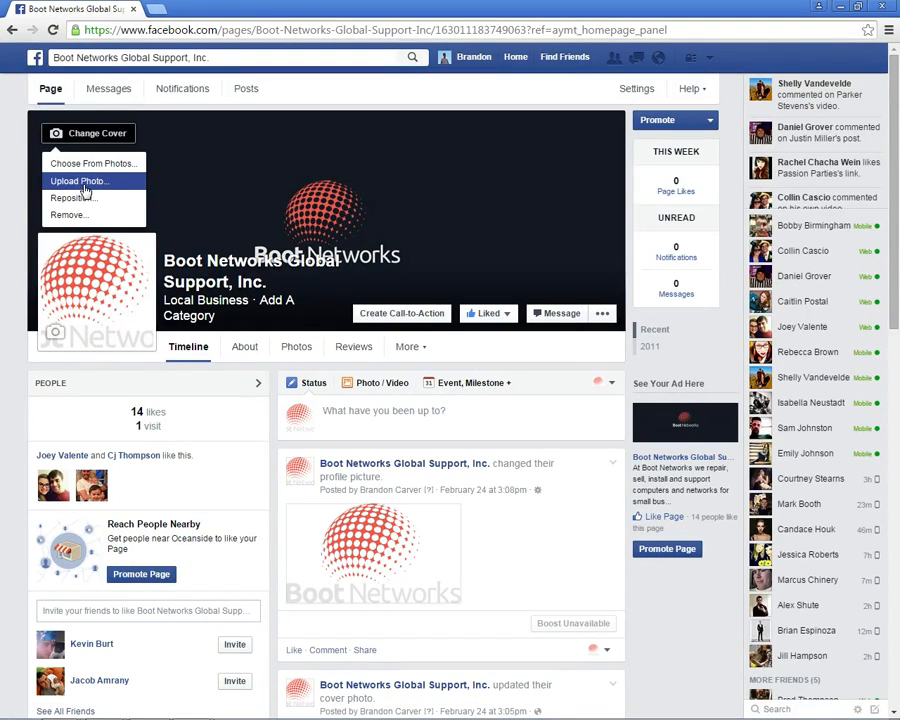
left_click(213, 191)
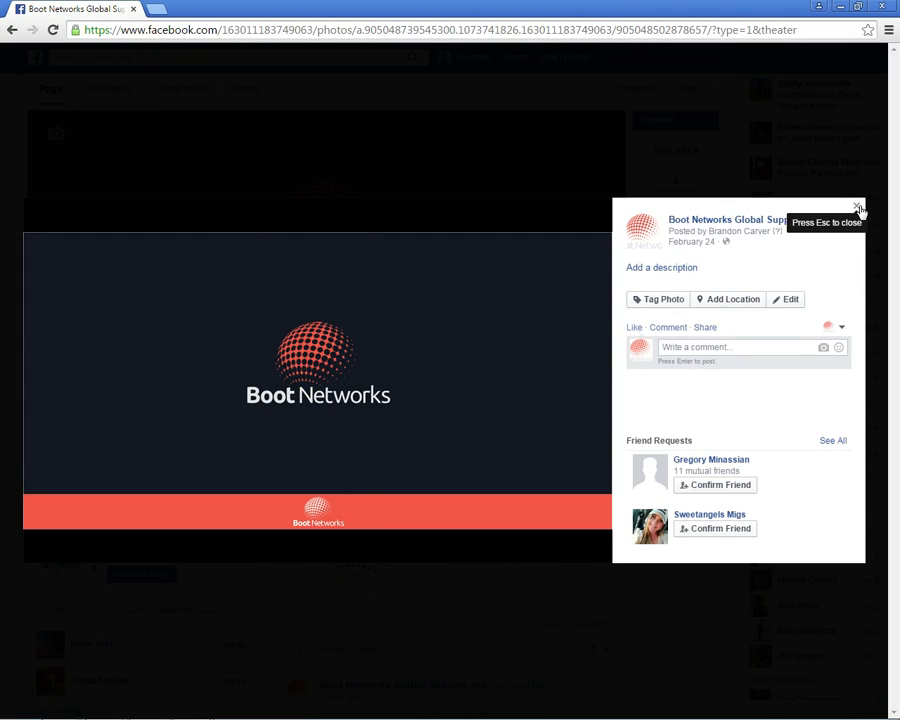
left_click(857, 206)
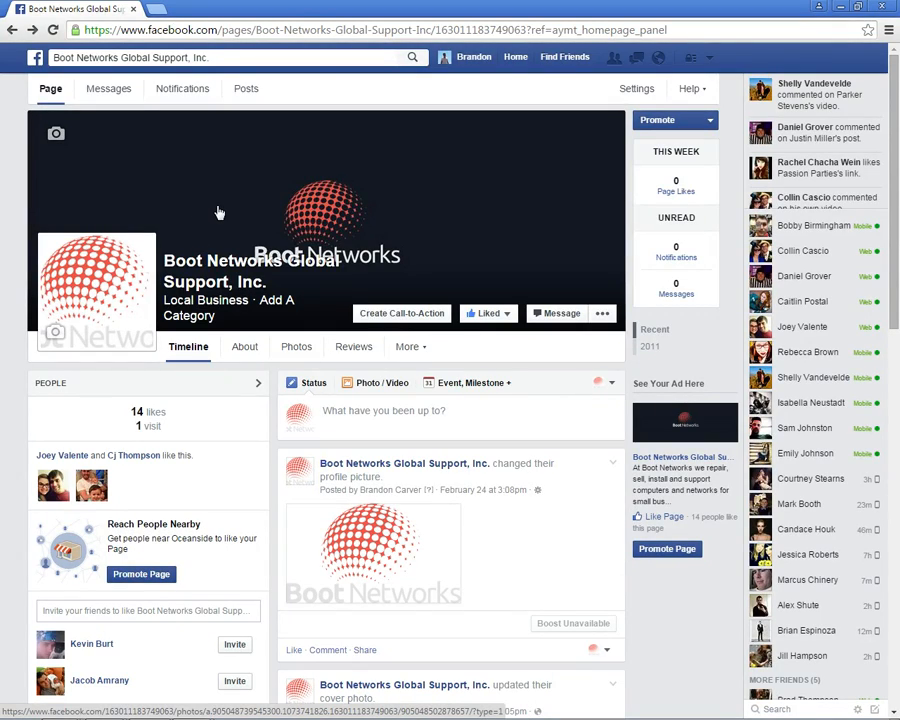
- Start a call-to-action button for the page and choose Contact Us as the button type
left_click(405, 315)
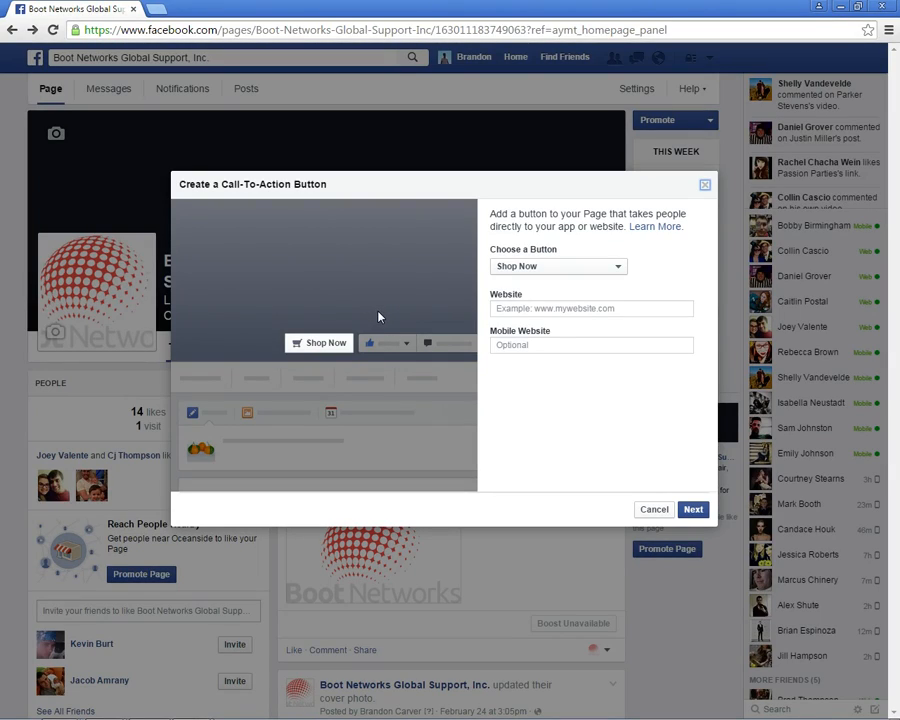
left_click(536, 267)
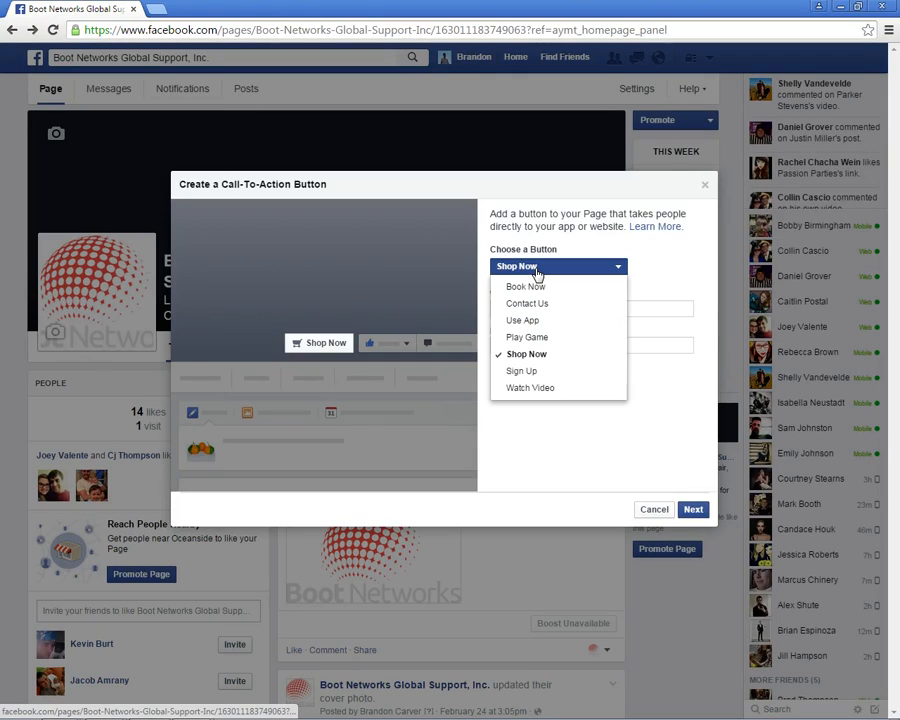
left_click(526, 304)
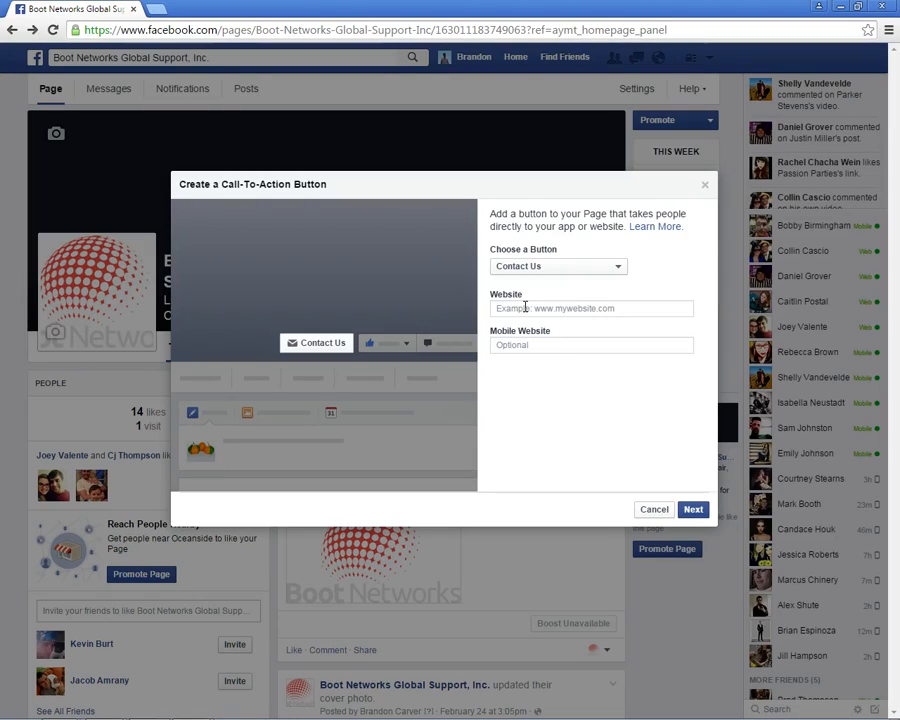
left_click(525, 307)
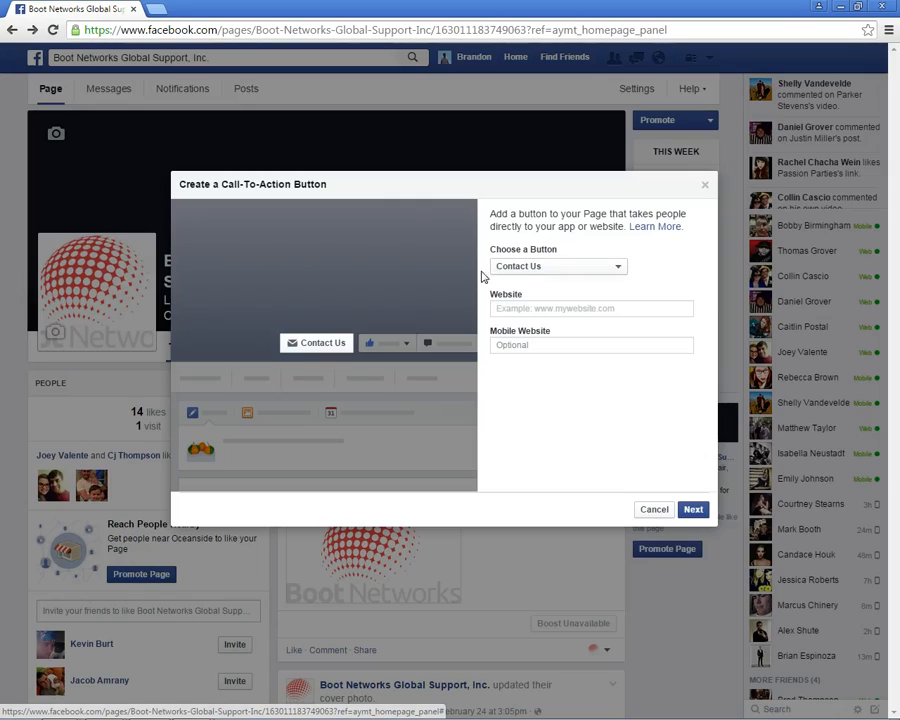
left_click(532, 278)
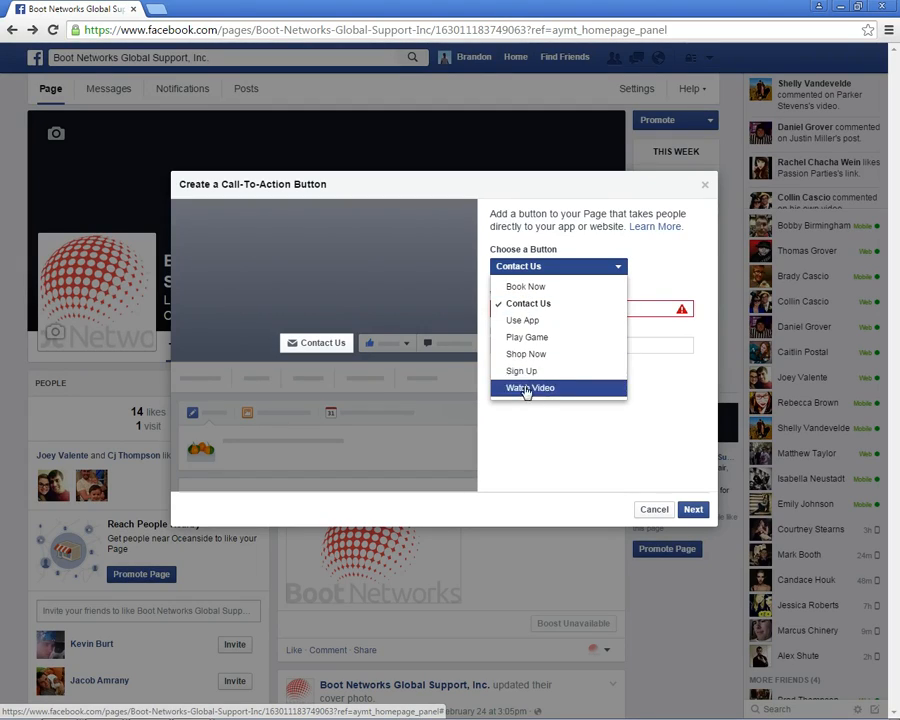
left_click(525, 304)
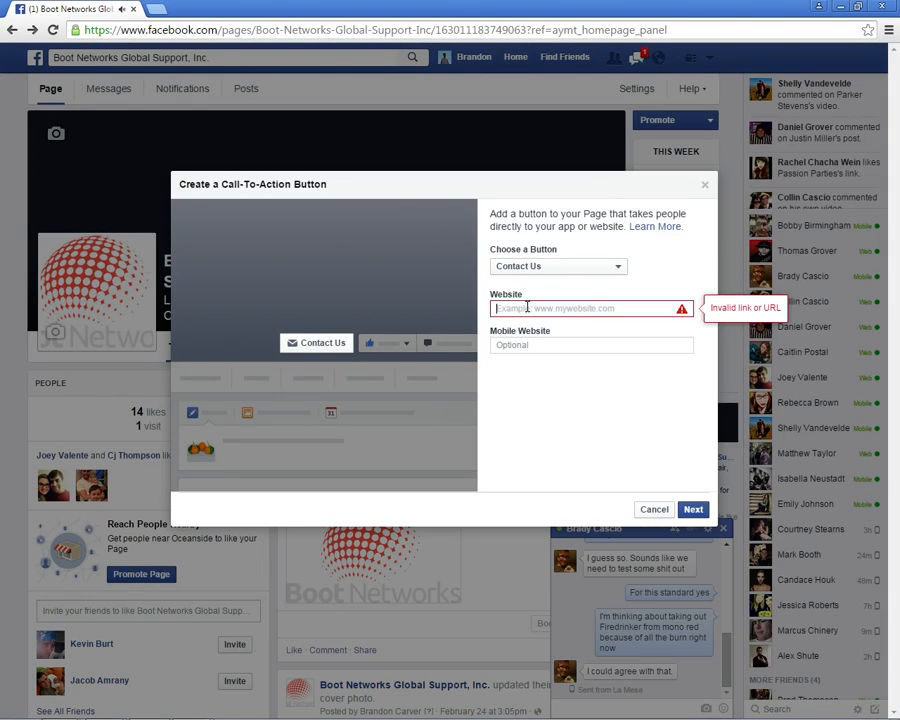
- Cancel the call-to-action dialog and close the chat window beneath it
left_click(725, 531)
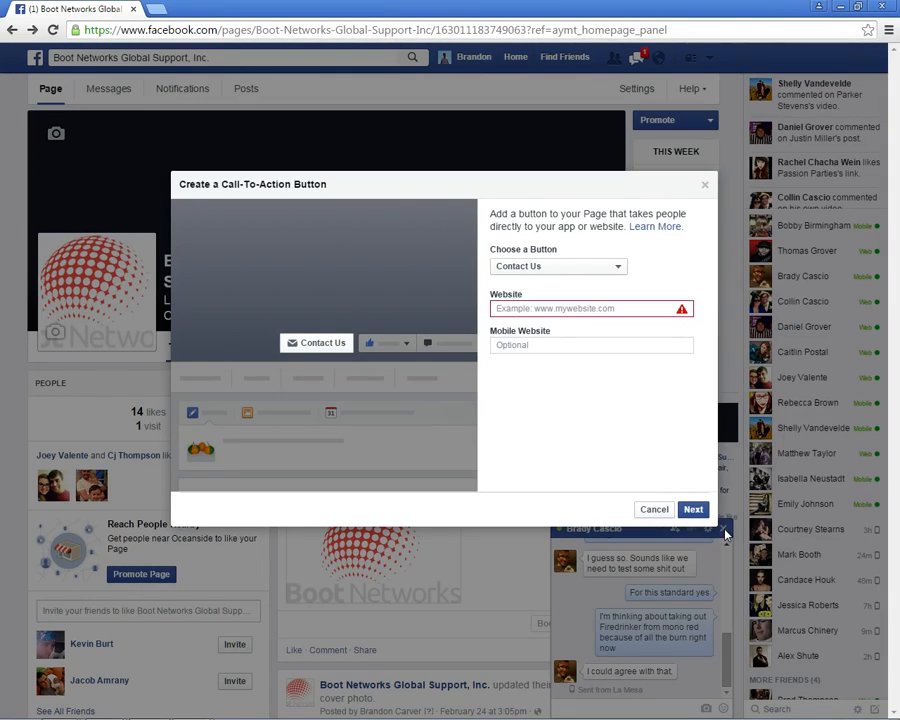
left_click(657, 511)
left_click(708, 530)
left_click(723, 530)
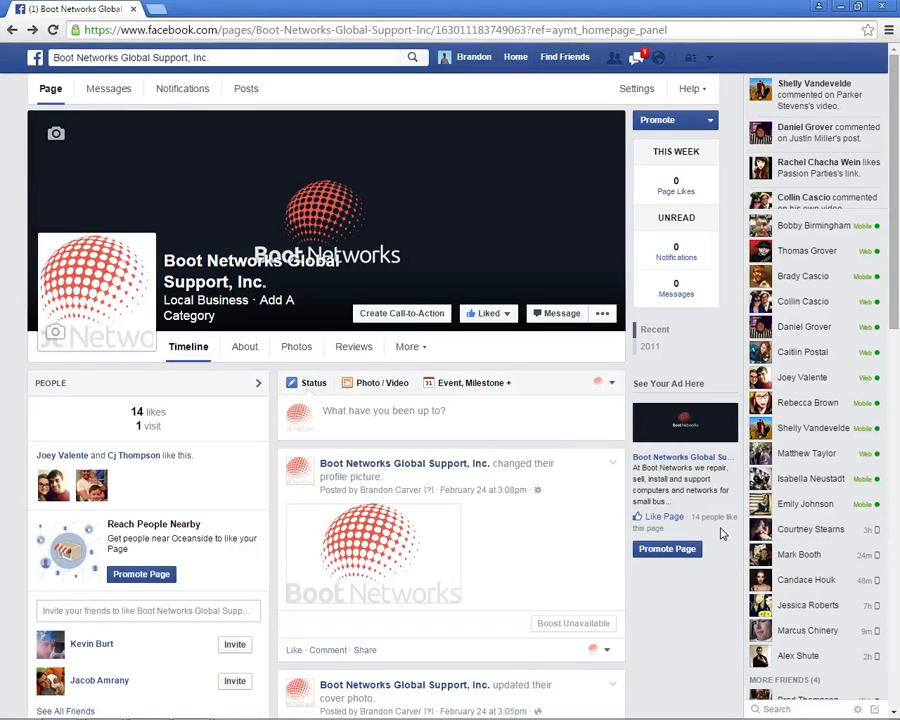
left_click(388, 314)
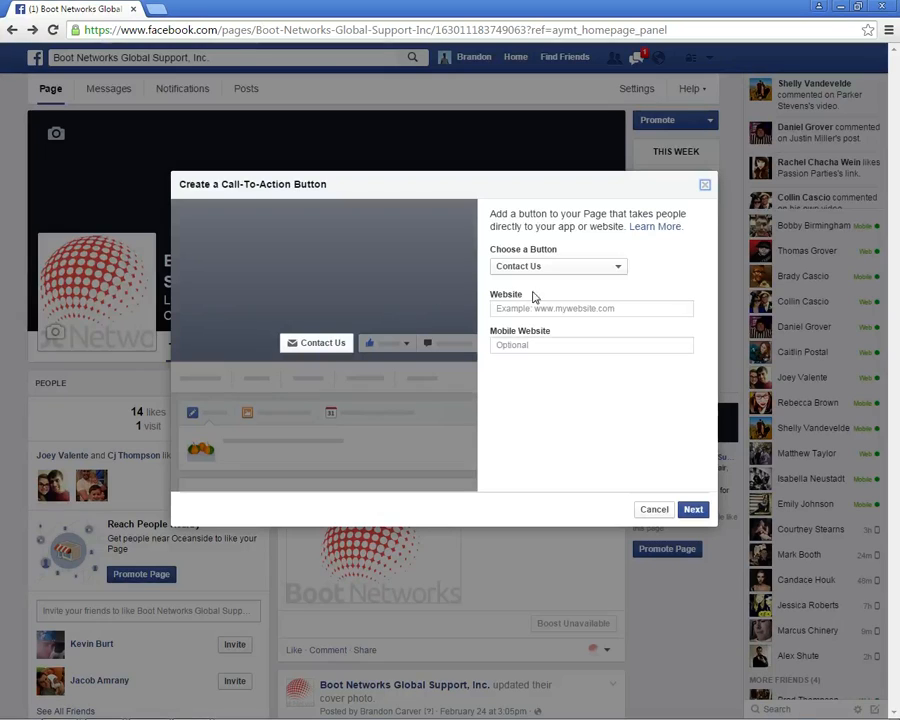
left_click(560, 308)
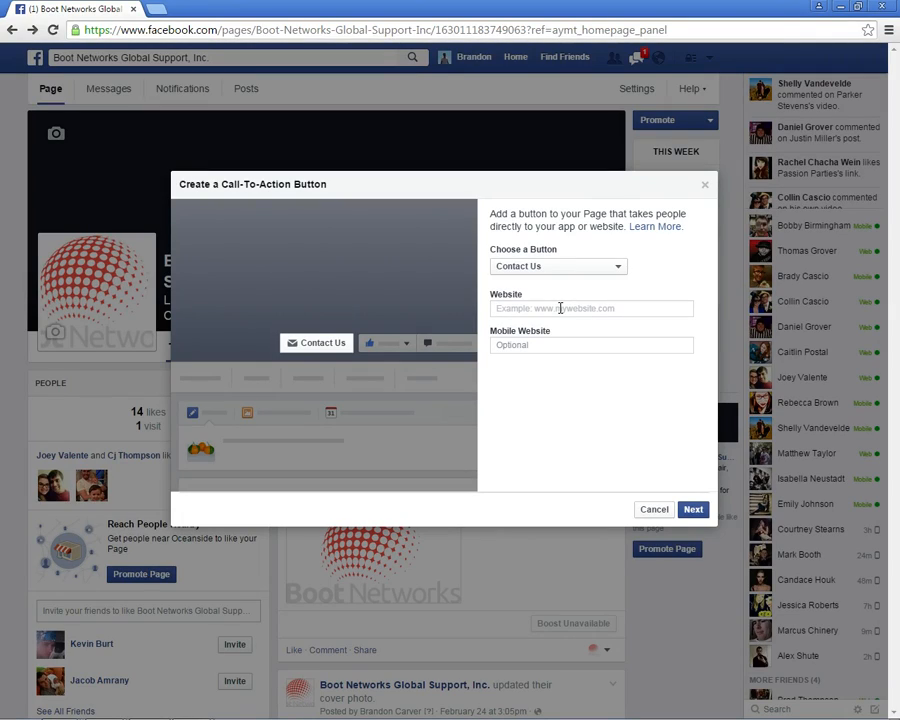
type("www.bootnet.biz")
left_click(693, 509)
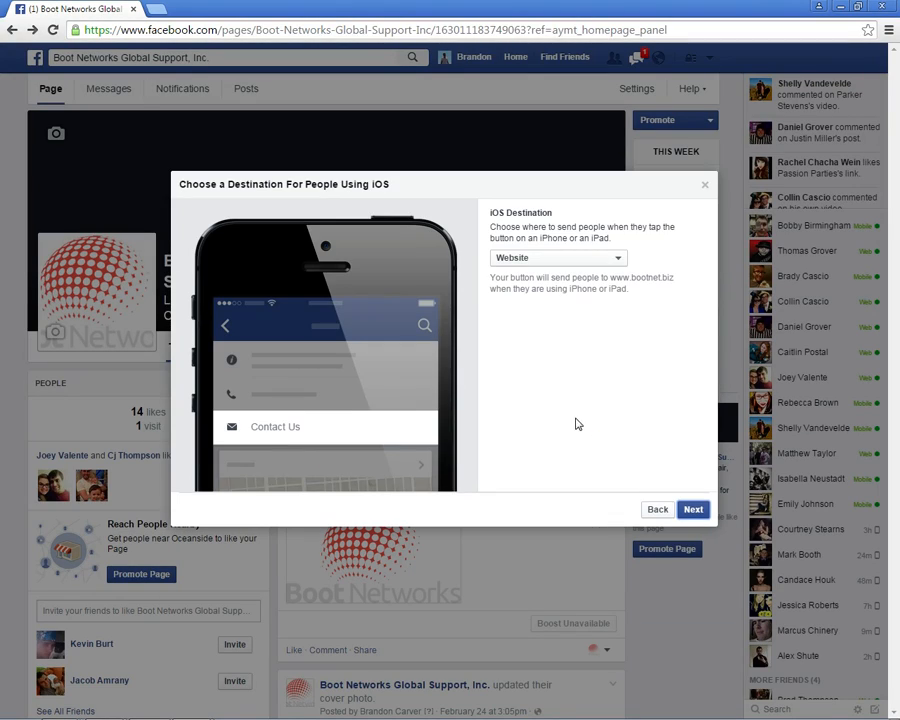
- Set the iOS destination to Website, accept Website for Android and create the call-to-action button
left_click(532, 261)
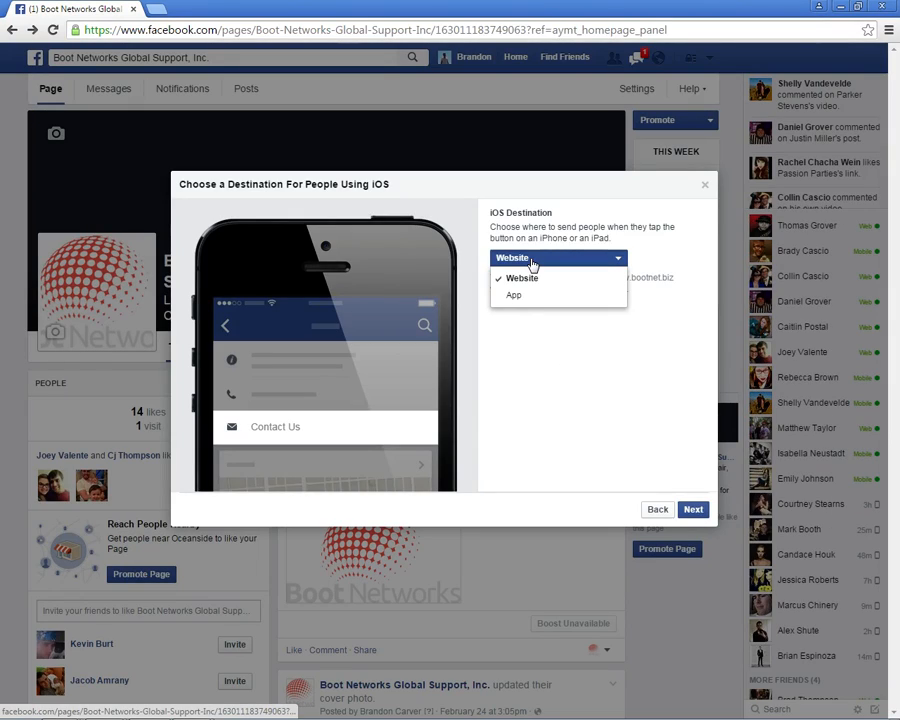
left_click(532, 261)
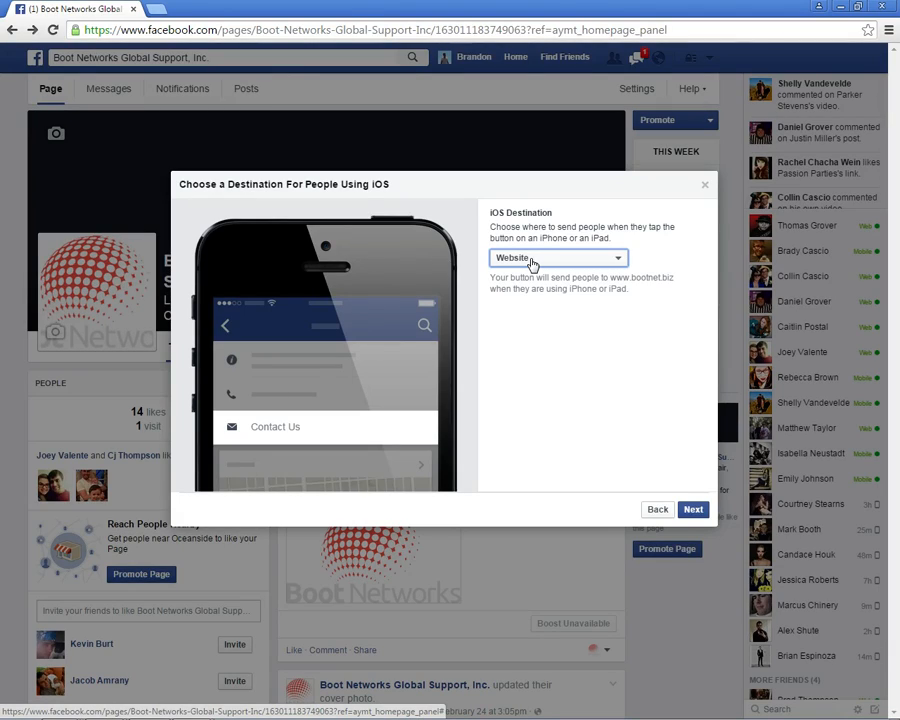
left_click(532, 262)
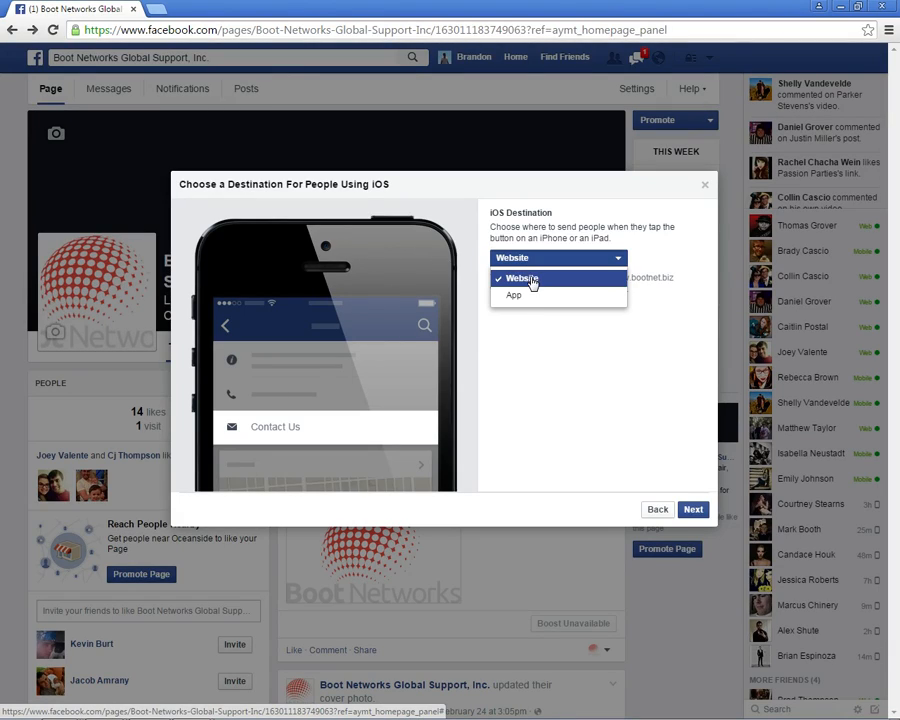
left_click(529, 284)
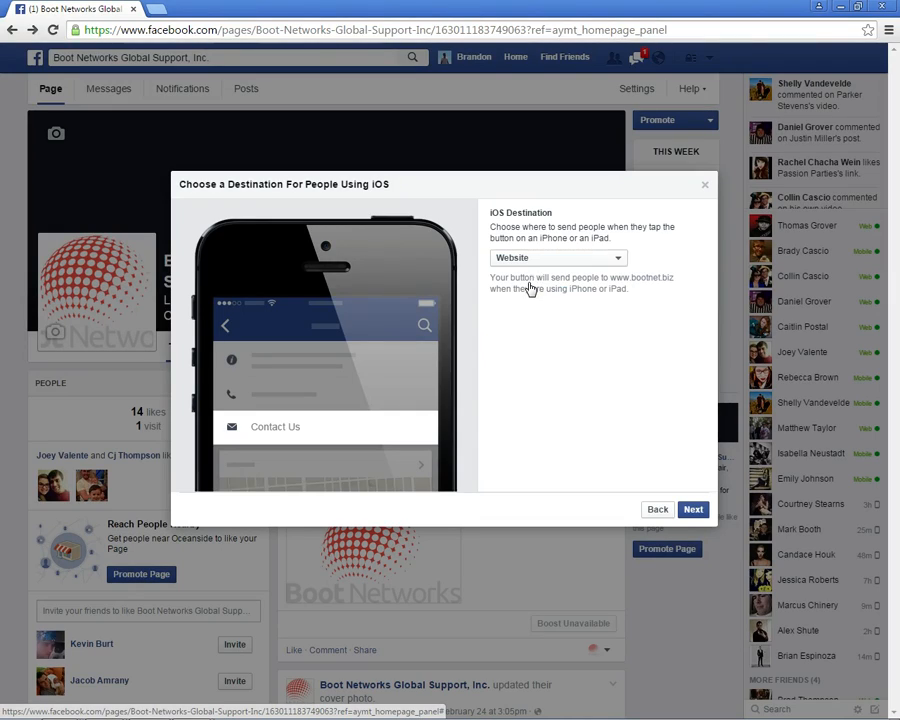
left_click(690, 509)
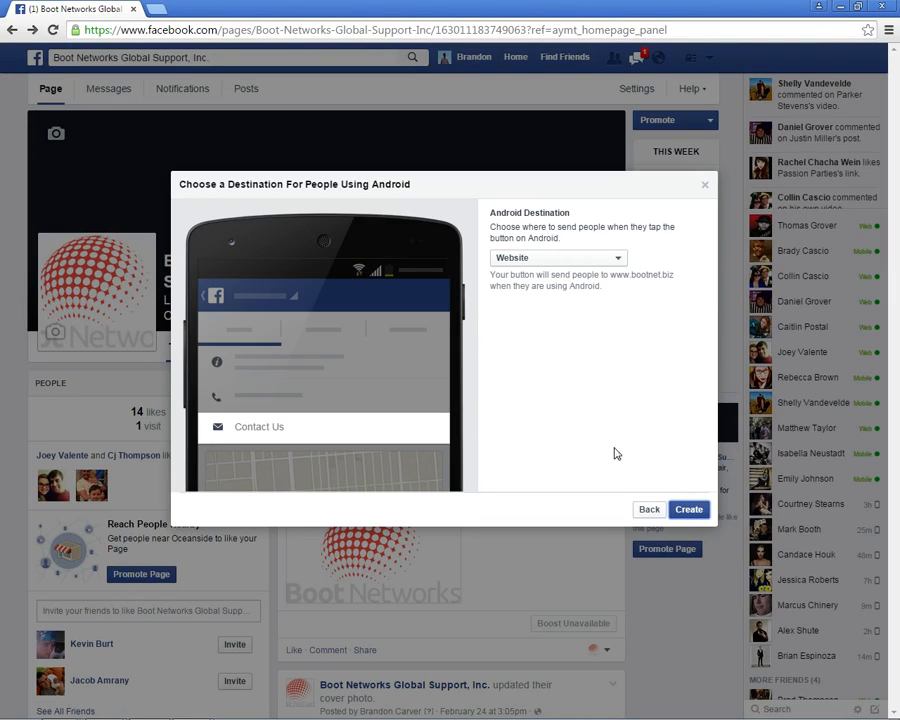
left_click(689, 509)
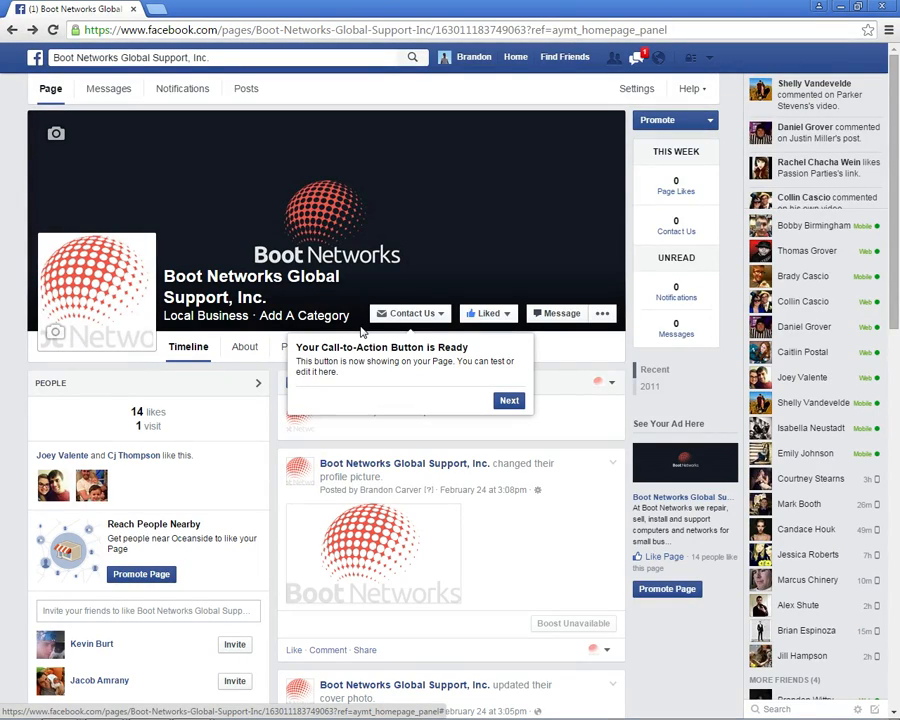
- Try a draft status update about Boot networks in the page's post composer and clear its text
left_click(420, 431)
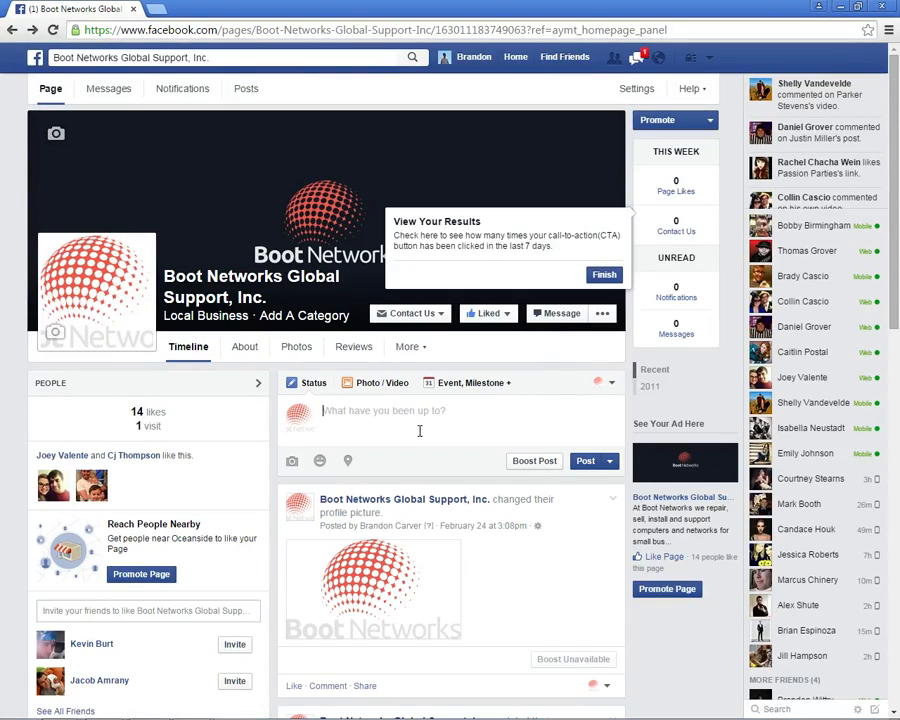
left_click(399, 406)
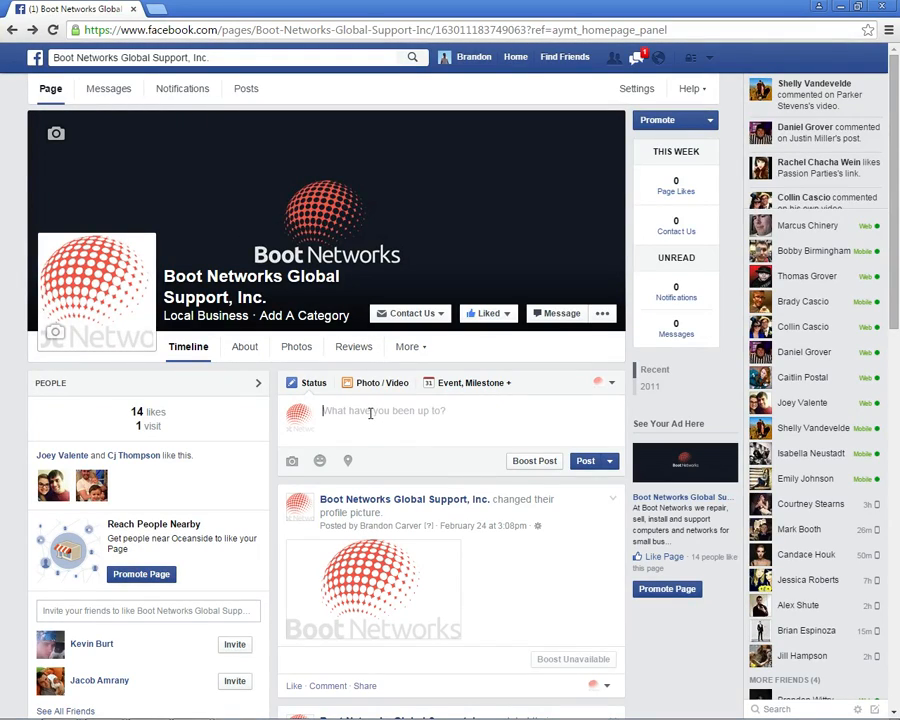
mouse_move(480, 318)
type("Boot networks...")
left_click_drag(502, 426, 320, 409)
key("BackSpace")
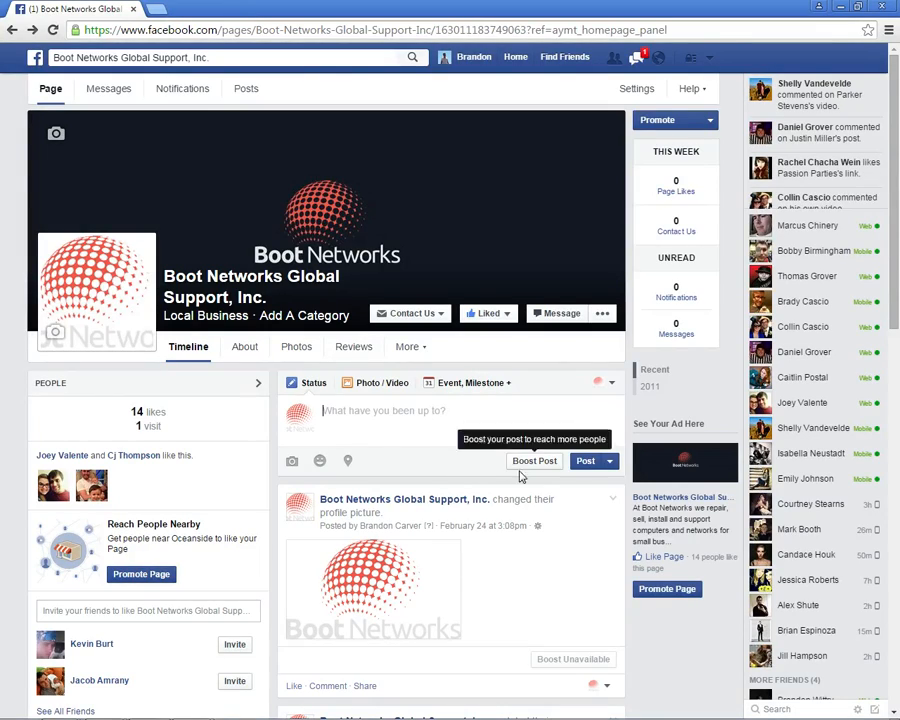
- Check which identity the page's status update will be posted as
left_click(340, 411)
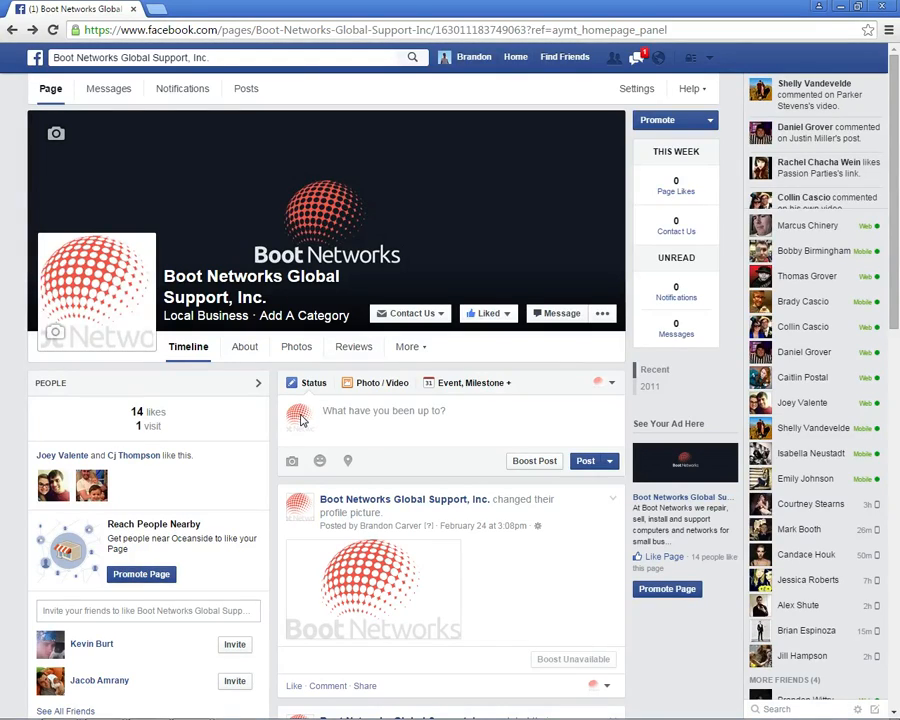
left_click(611, 387)
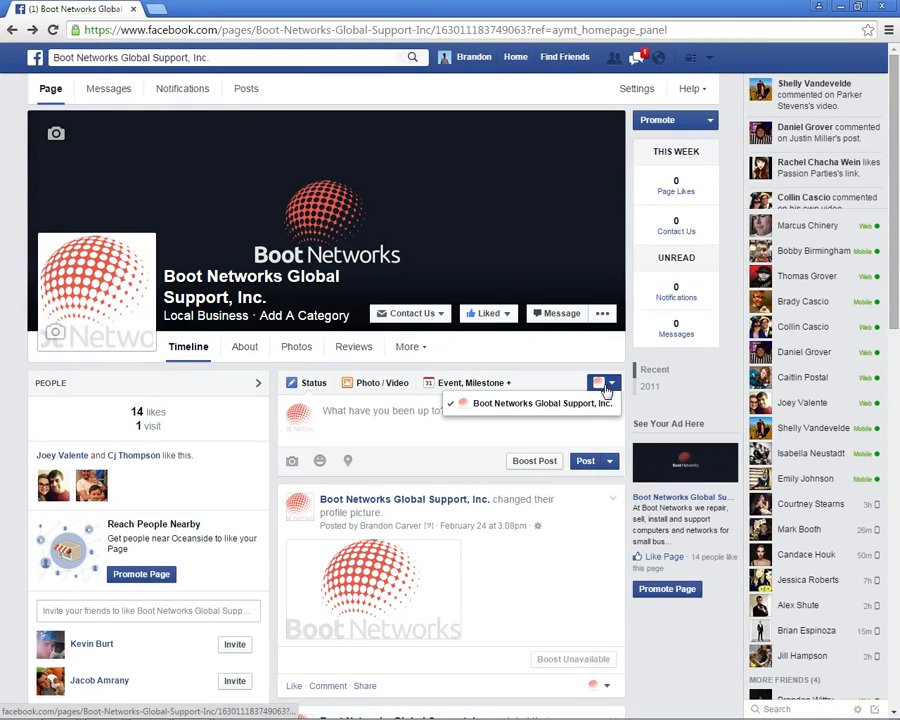
left_click(382, 413)
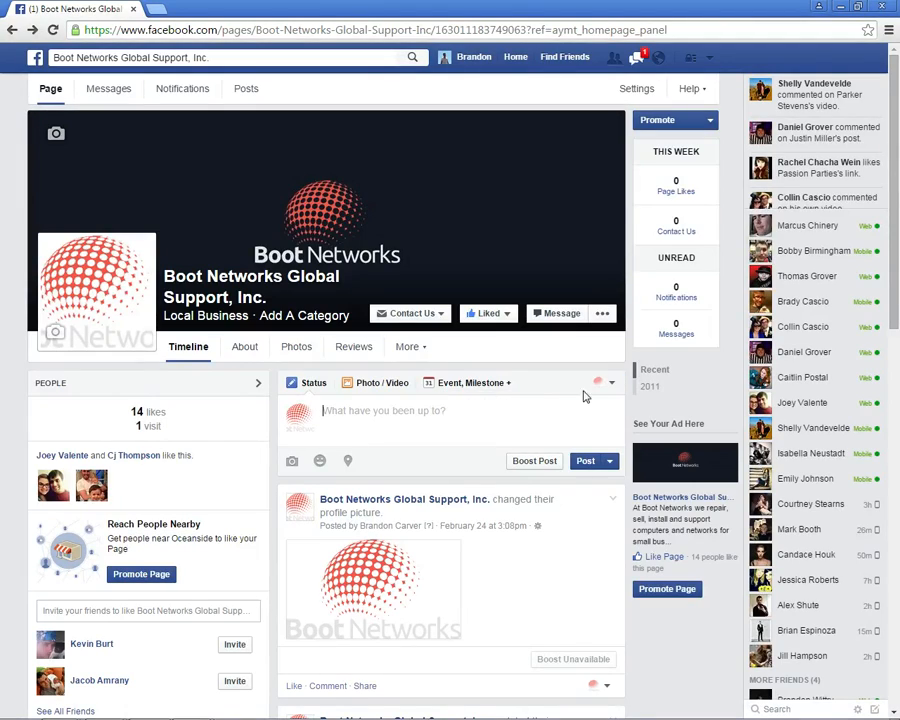
left_click(606, 383)
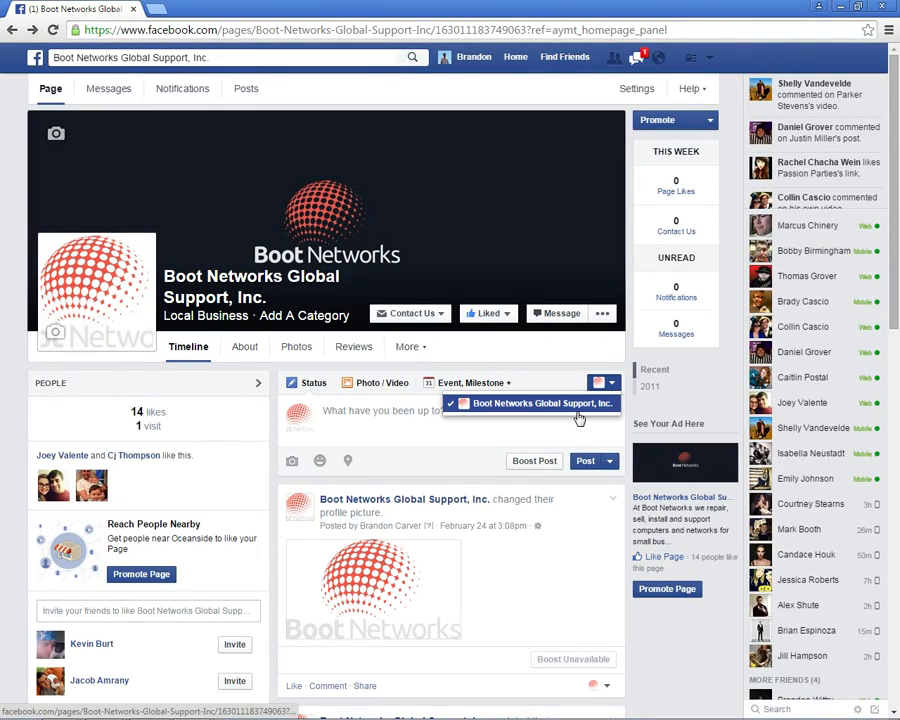
- Keep Boot Networks Global Support, Inc. as the posting identity and recheck the identity choices in the status composer
left_click(580, 412)
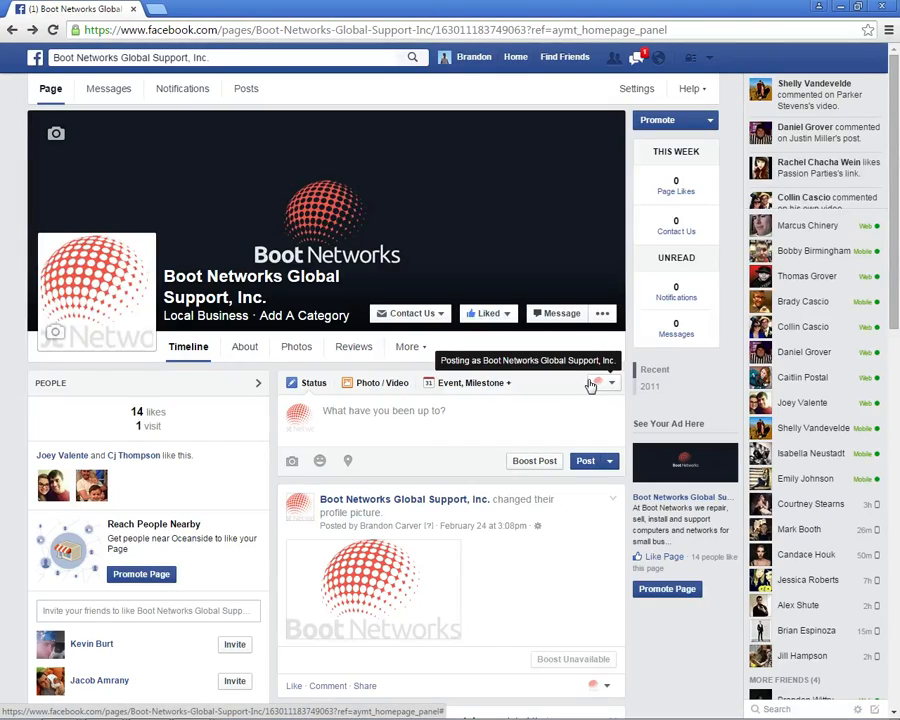
left_click(556, 415)
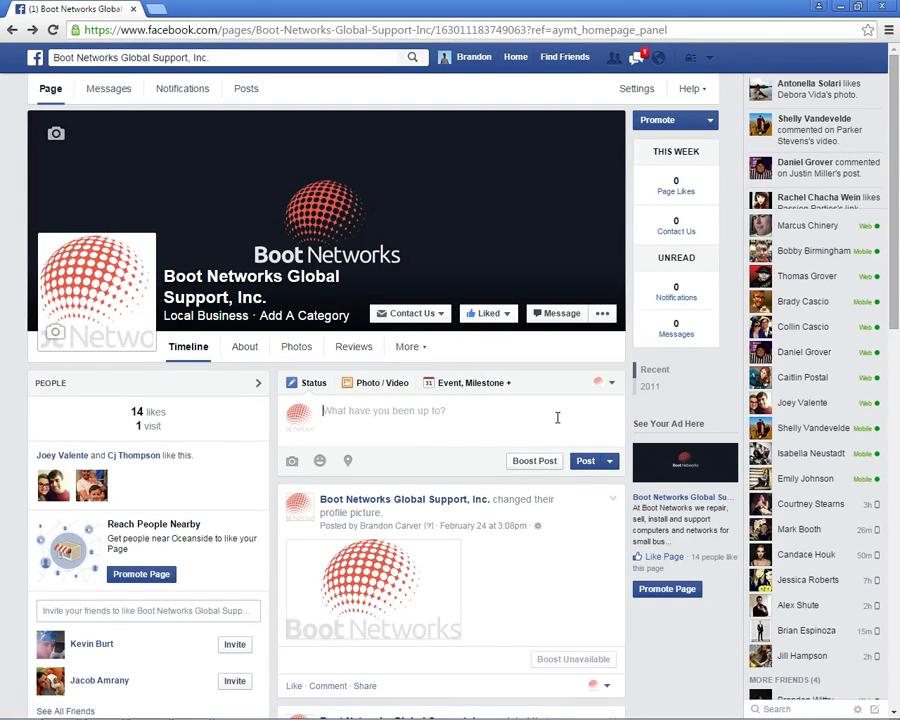
left_click(612, 385)
left_click(614, 386)
left_click(614, 386)
left_click(614, 387)
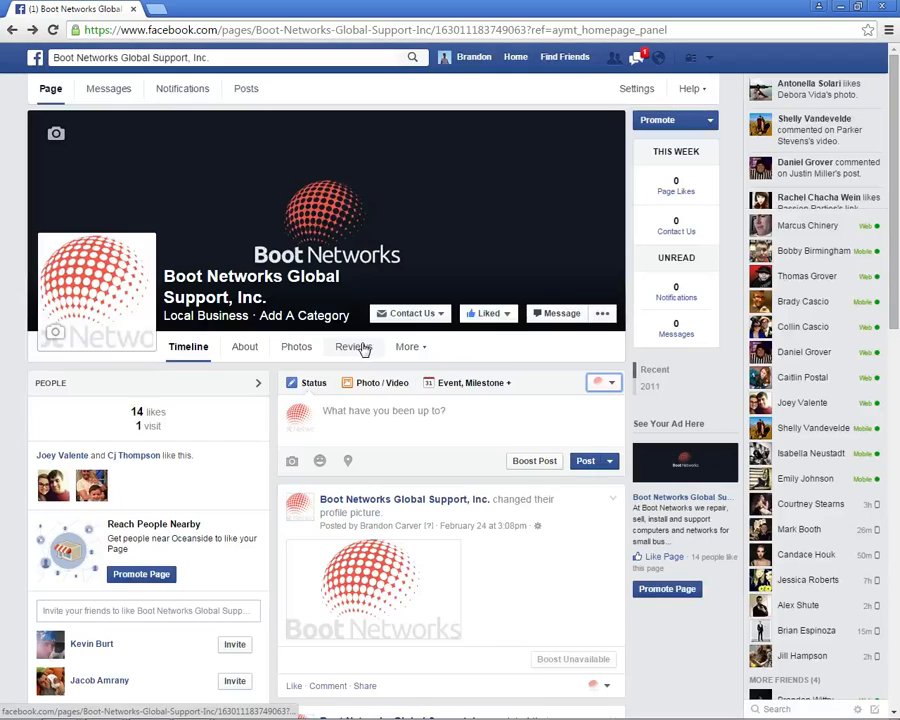
left_click(391, 424)
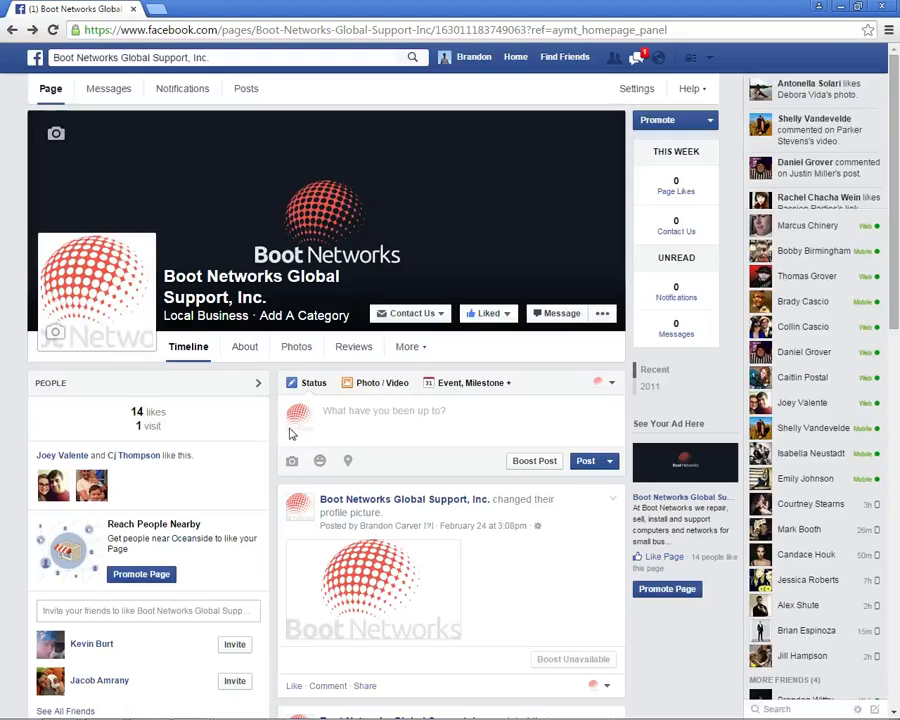
mouse_move(62, 249)
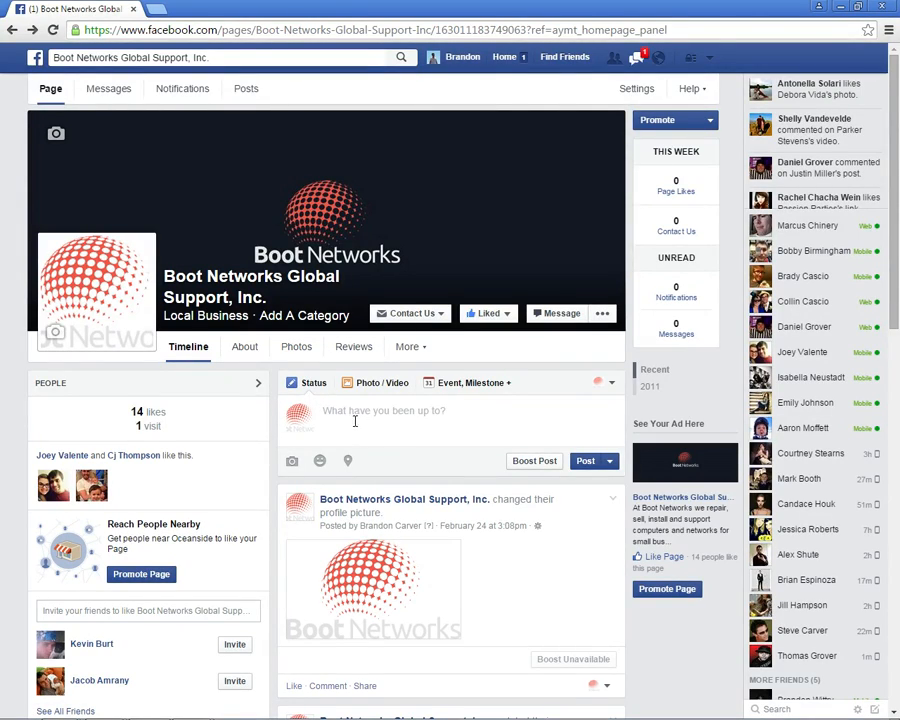
- Open the Boost Post options from the status composer, review the total budget choices and close them without setting a budget
left_click(357, 421)
left_click(521, 460)
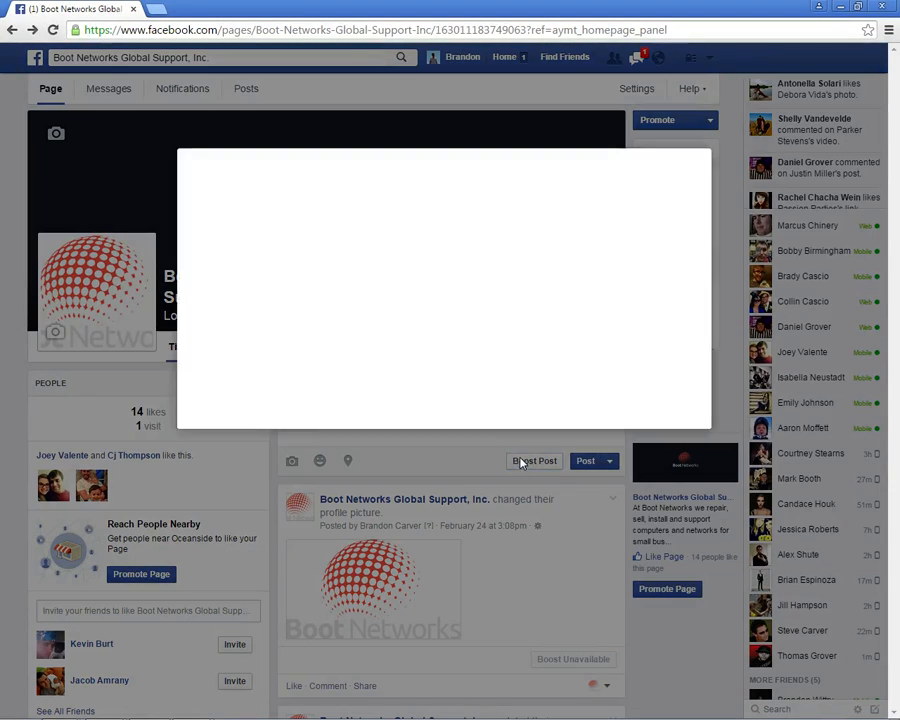
left_click(683, 291)
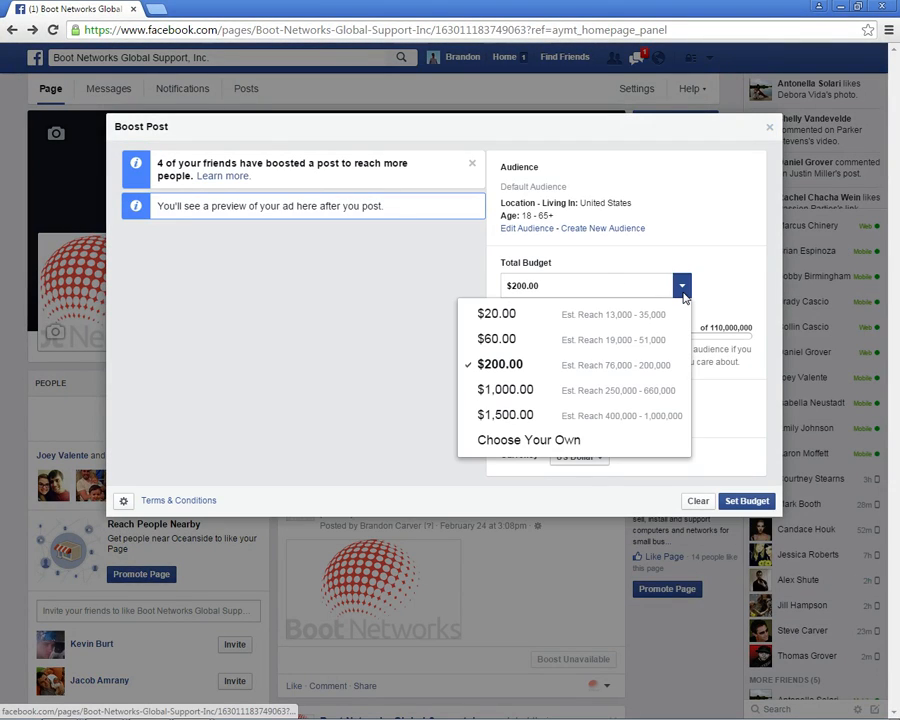
left_click(684, 296)
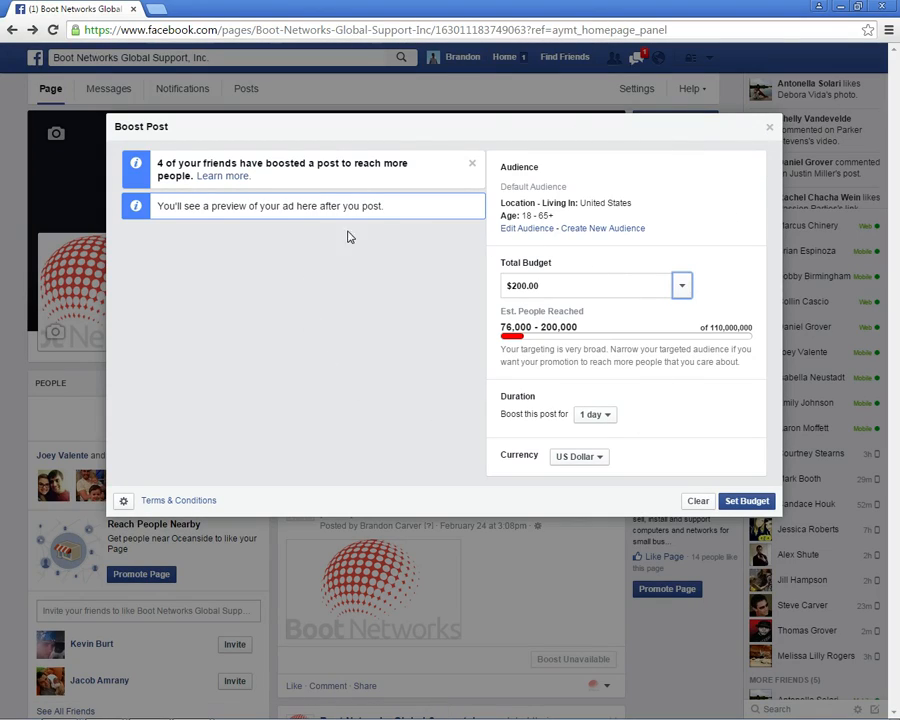
left_click(771, 130)
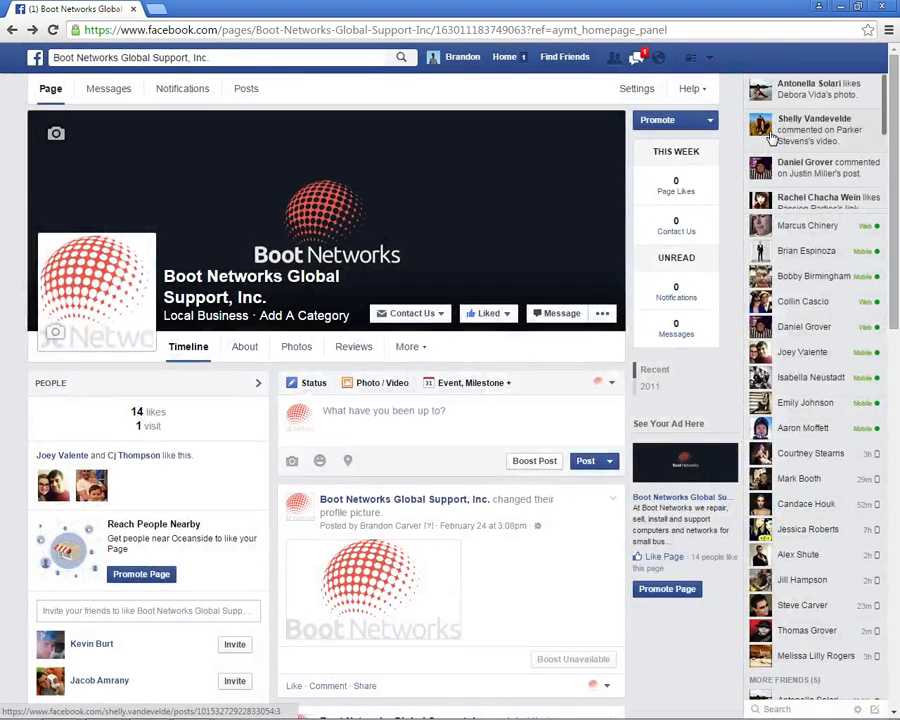
mouse_move(772, 137)
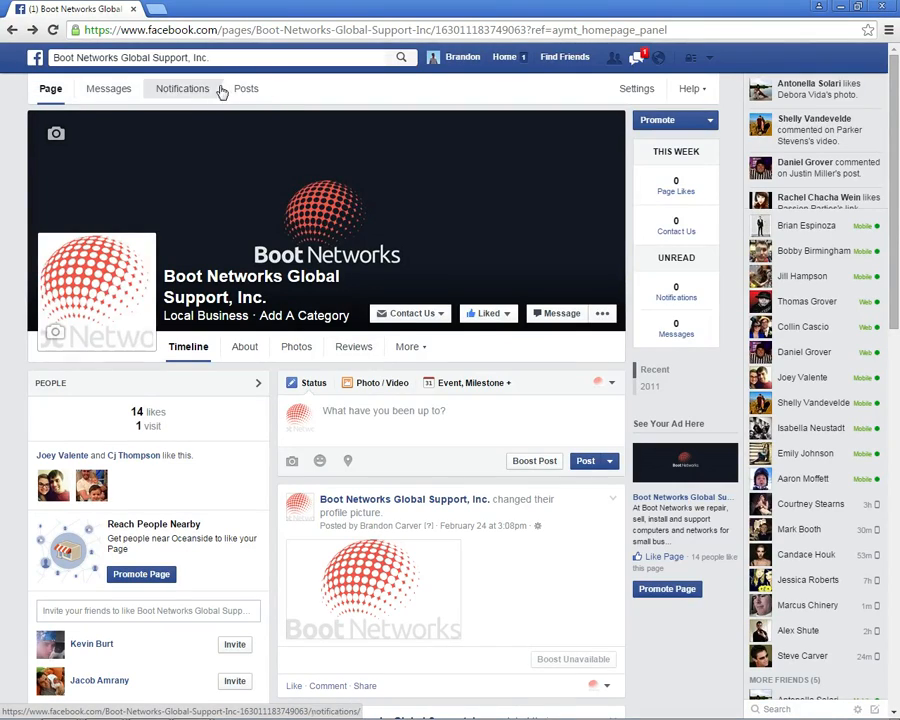
- Open the page's About section and examine the business details listed under Page Info
left_click(52, 91)
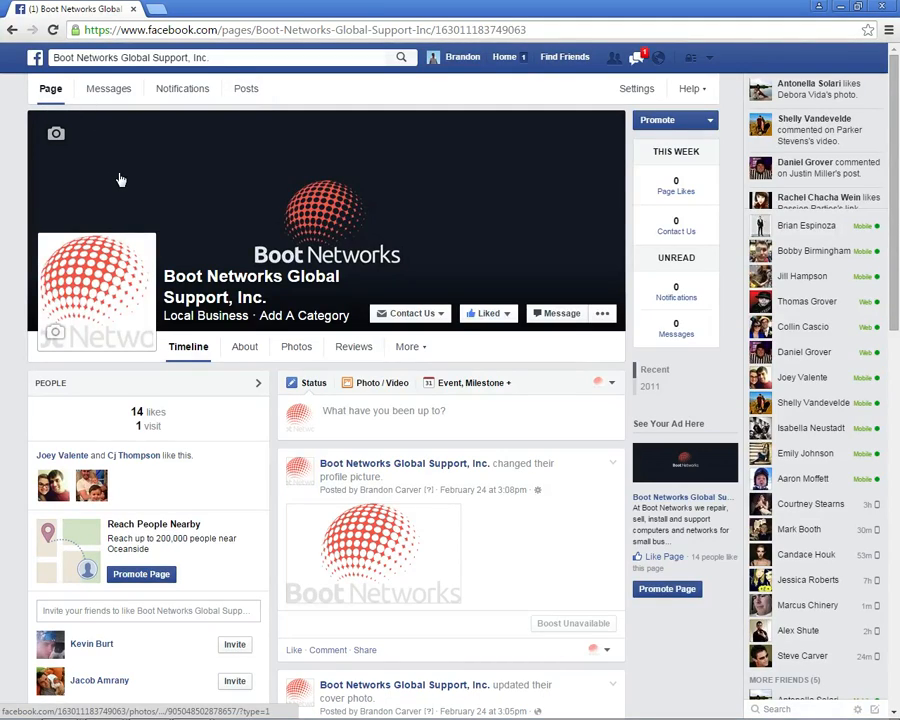
left_click(243, 346)
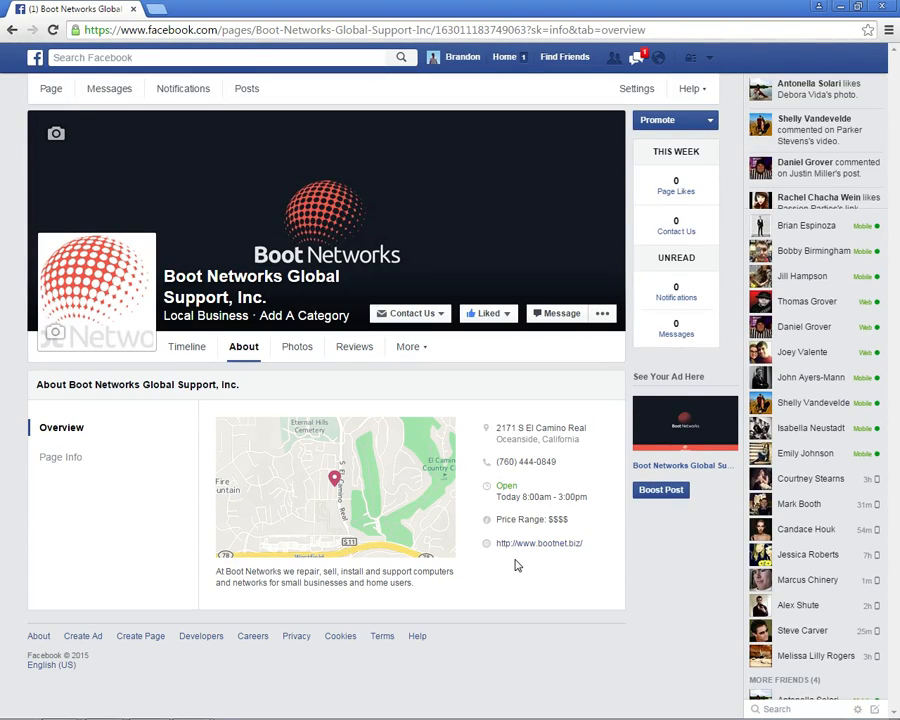
left_click(78, 458)
scroll(314, 450, "down", 2)
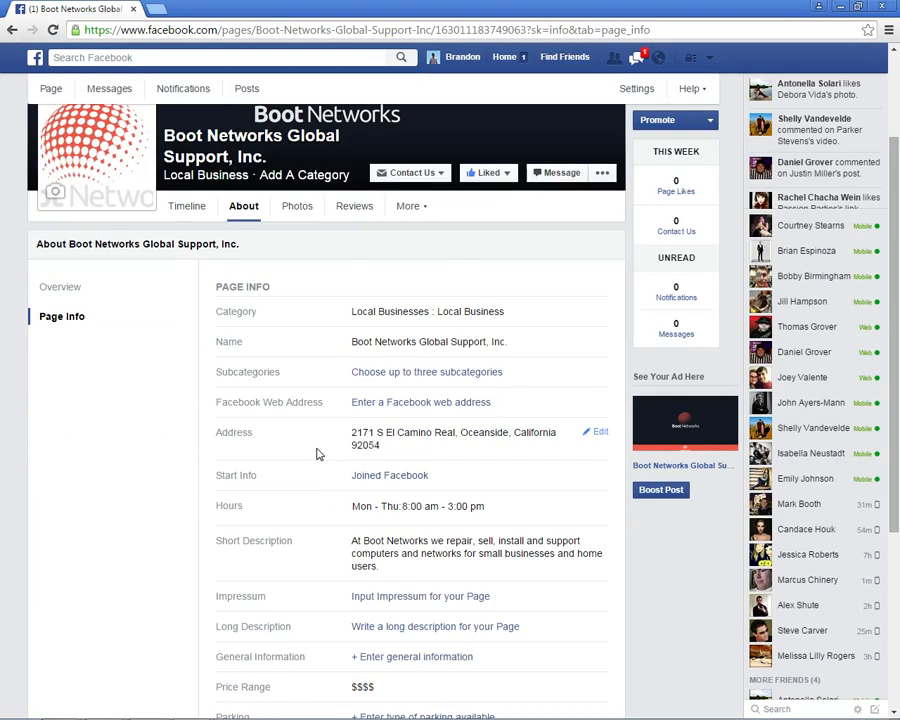
scroll(316, 454, "down", 1)
scroll(316, 454, "down", 1)
scroll(316, 454, "down", 1)
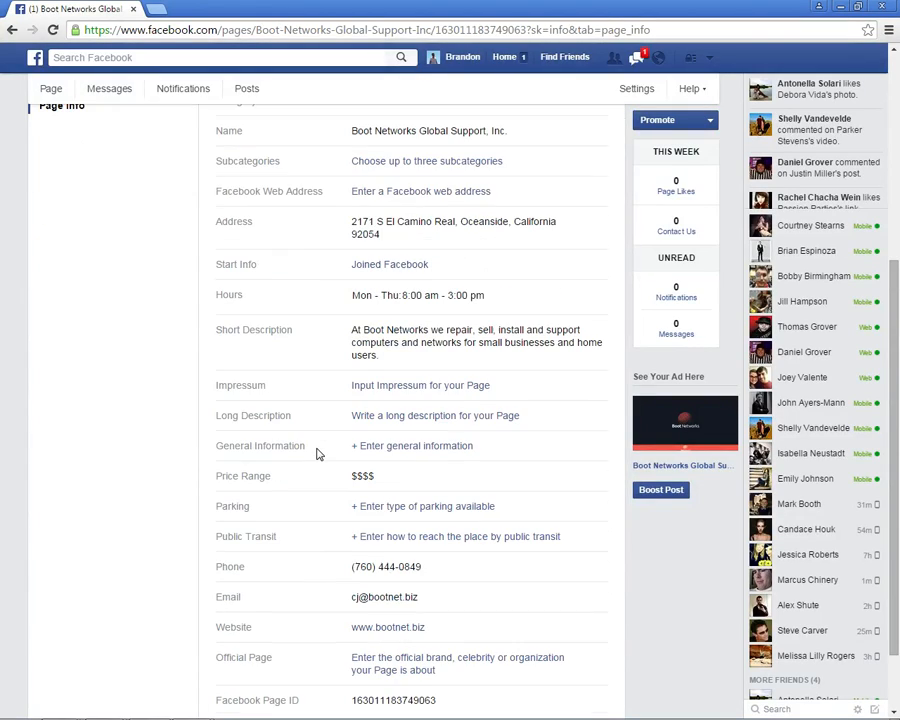
scroll(315, 452, "up", 2)
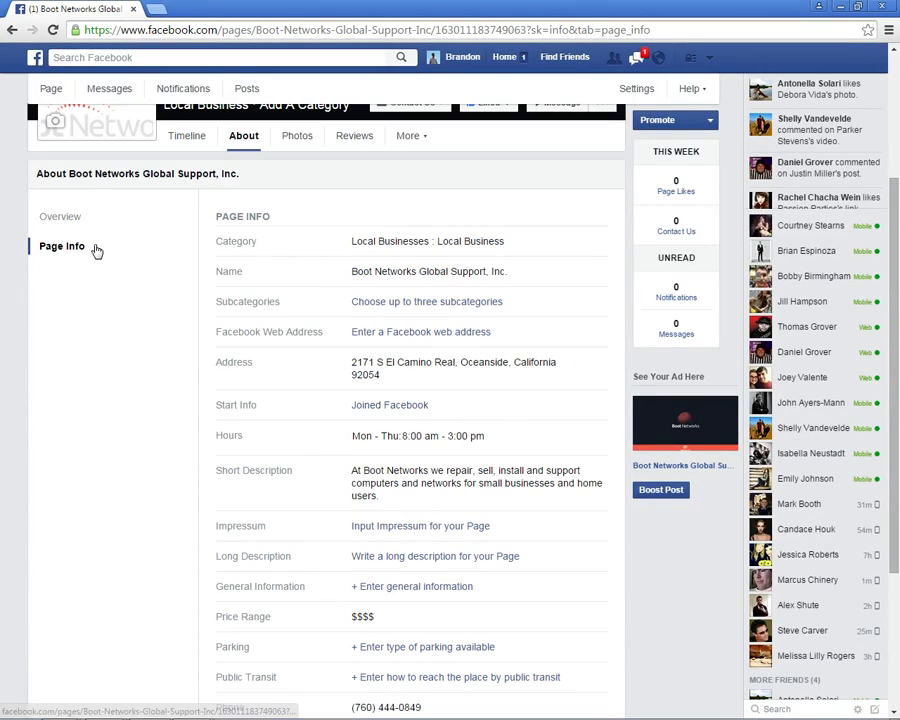
scroll(255, 256, "down", 1)
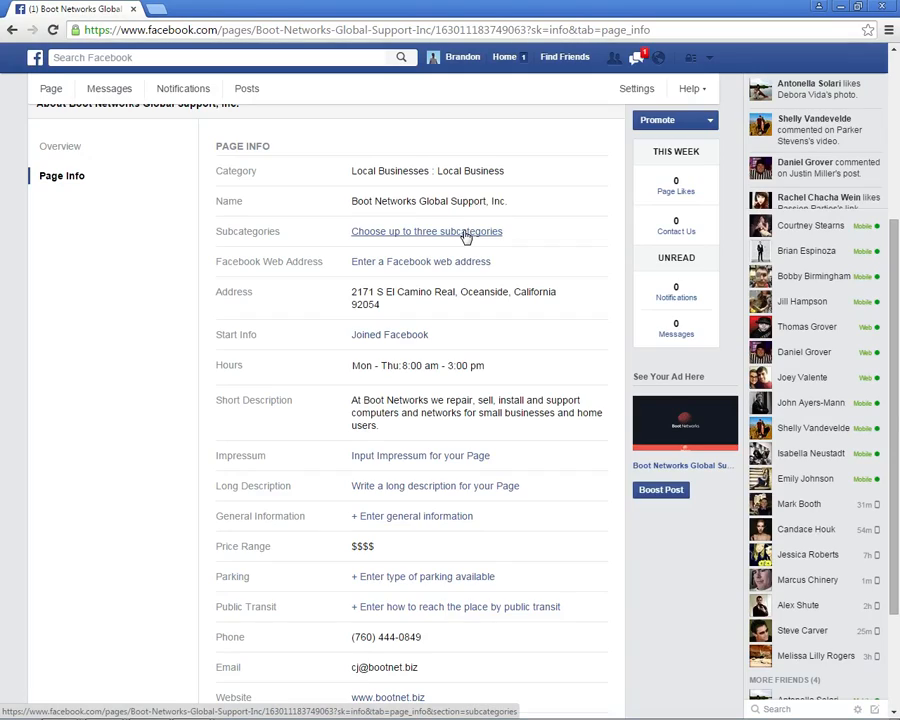
scroll(466, 232, "up", 1)
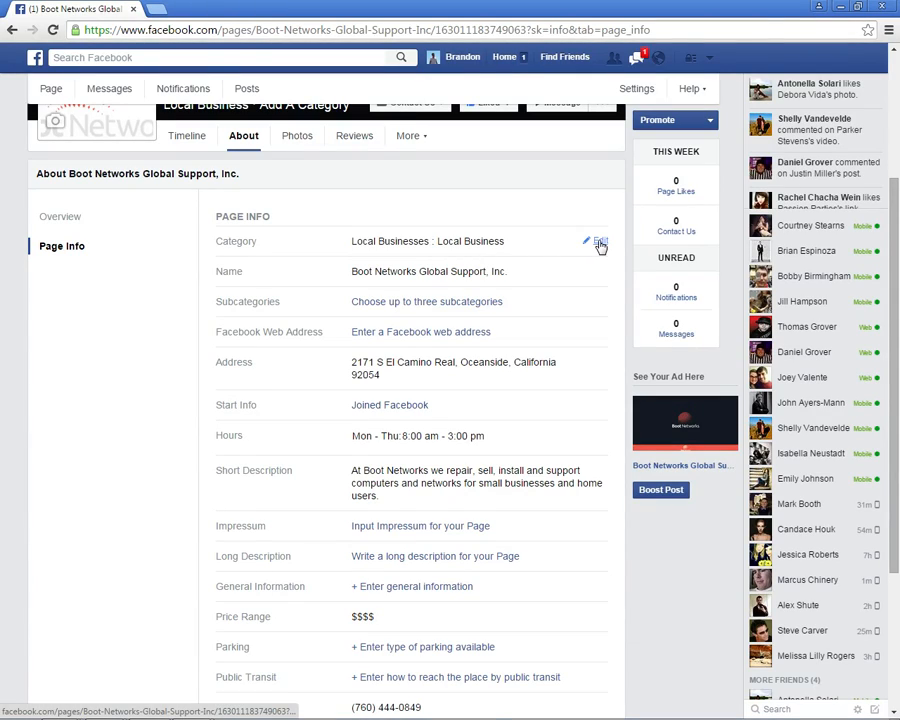
- View the page's category editing options, cancel without changes and return to the Page Info details
left_click(598, 243)
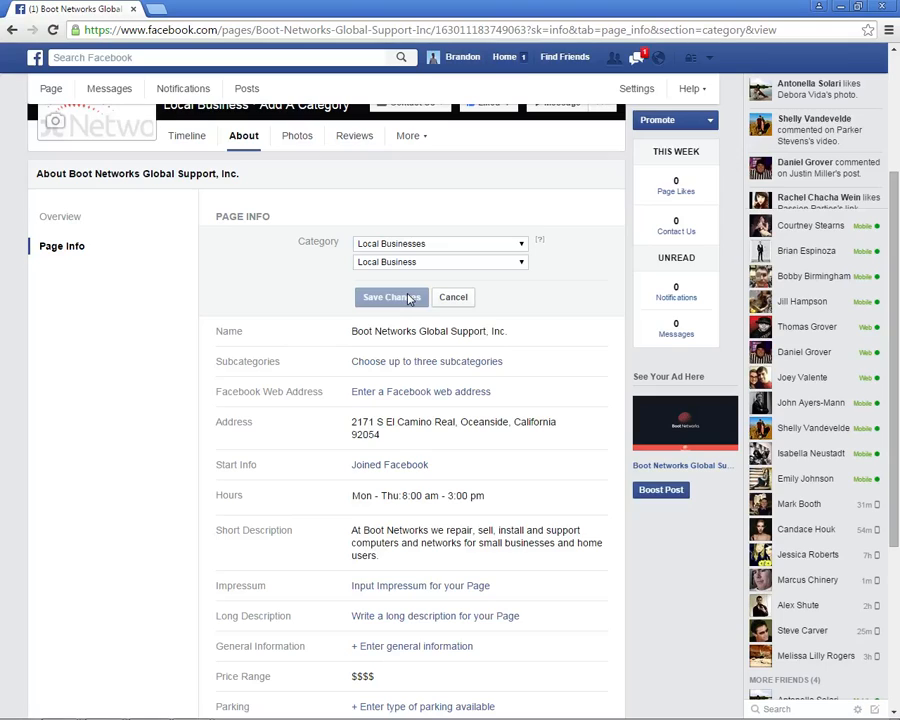
left_click(453, 298)
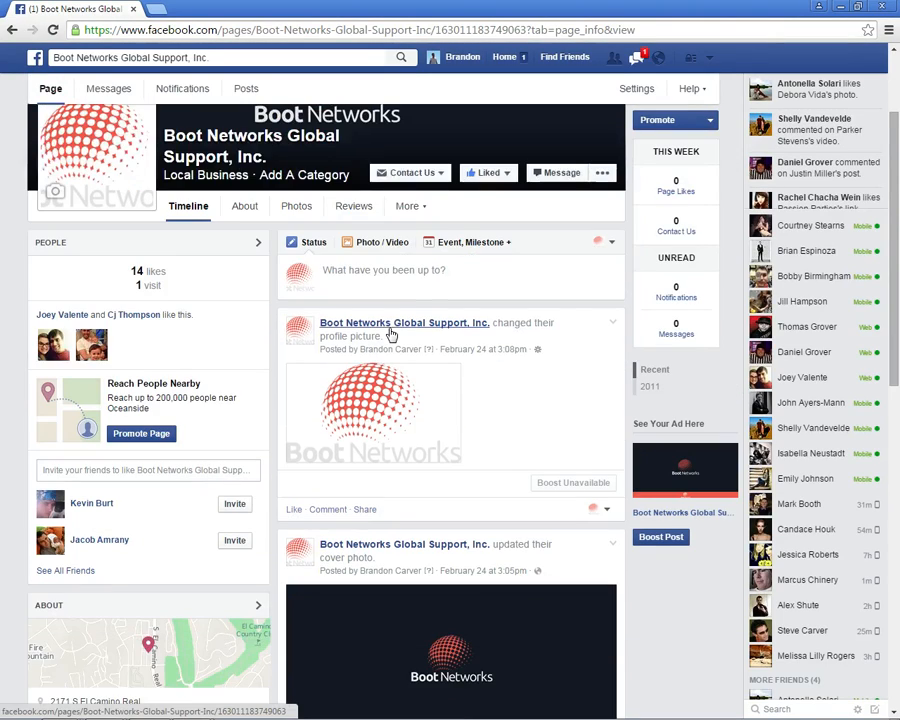
left_click(248, 208)
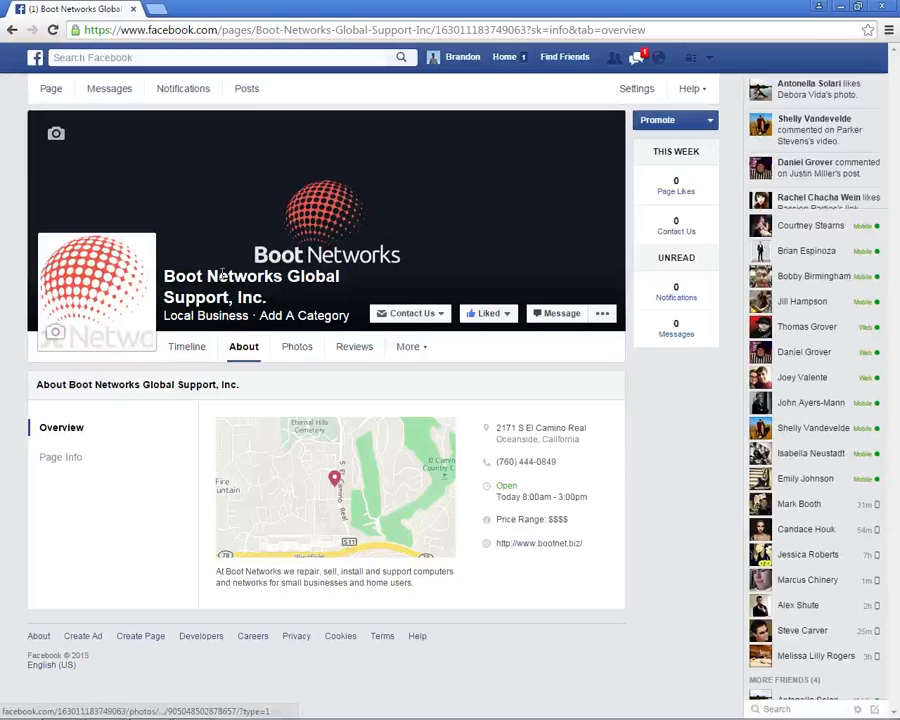
left_click(78, 456)
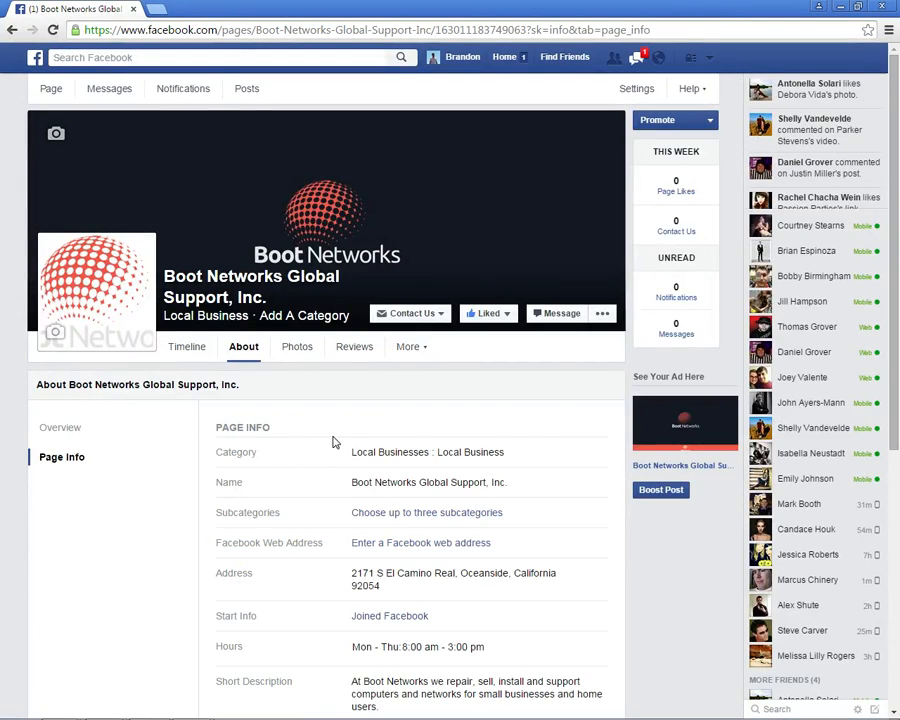
scroll(334, 441, "down", 1)
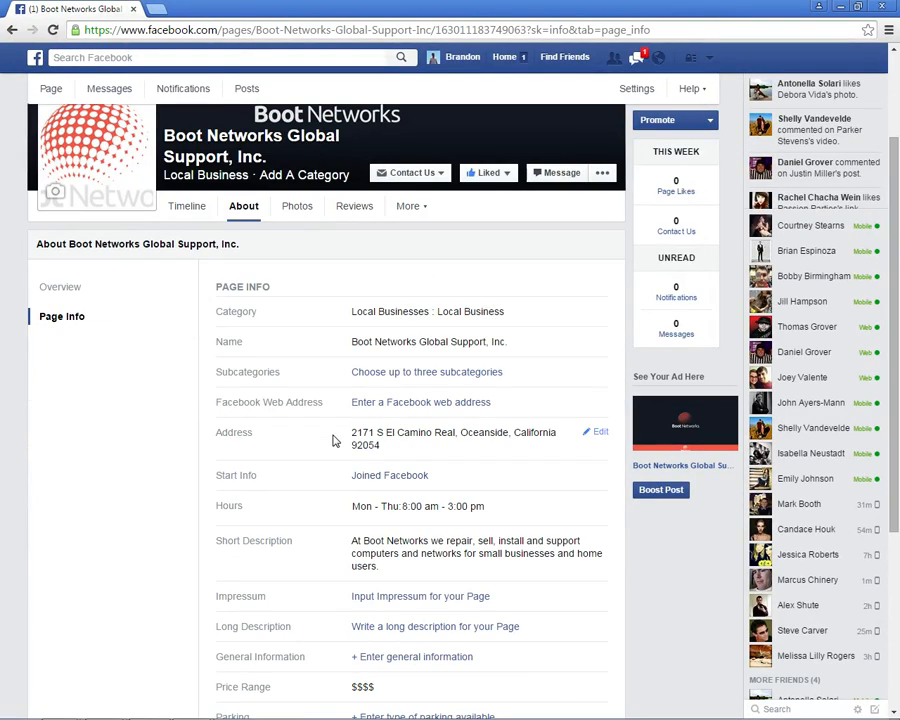
- View the page's Photos section and its Reviews section
left_click(293, 207)
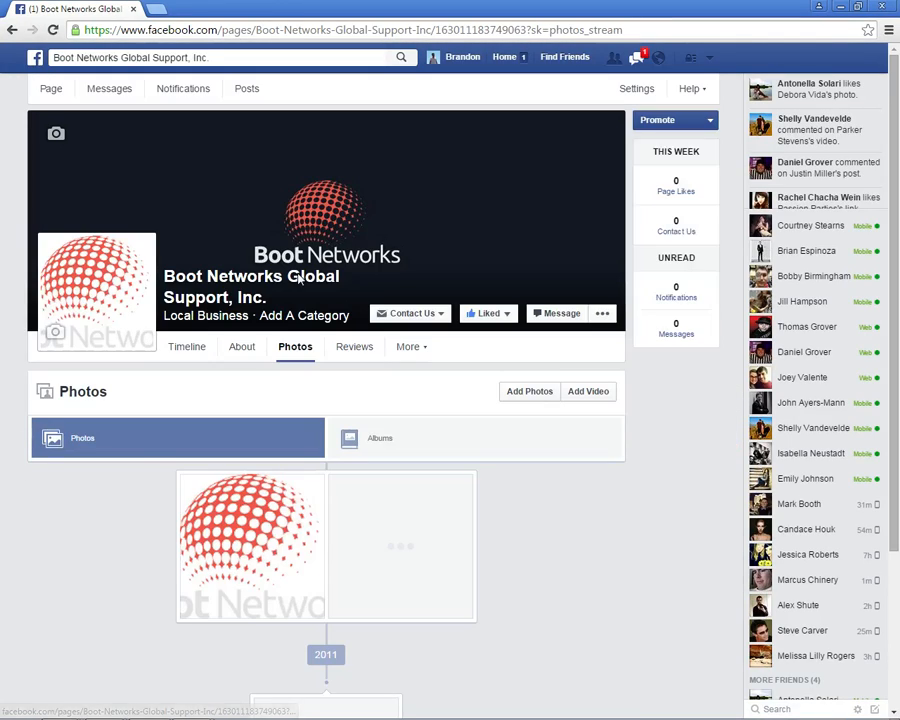
scroll(326, 301, "down", 1)
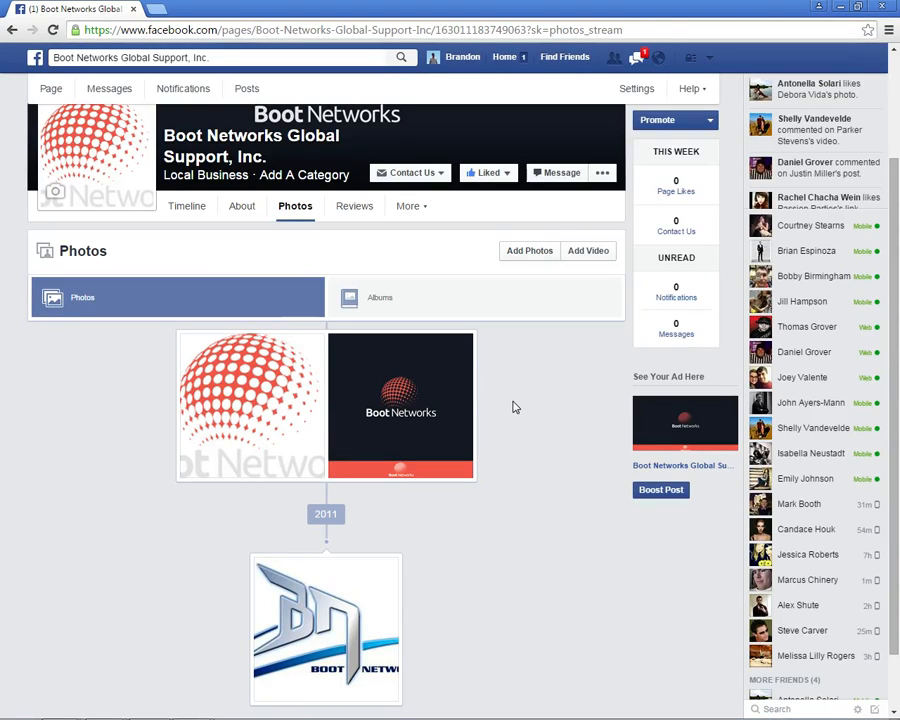
left_click(352, 281)
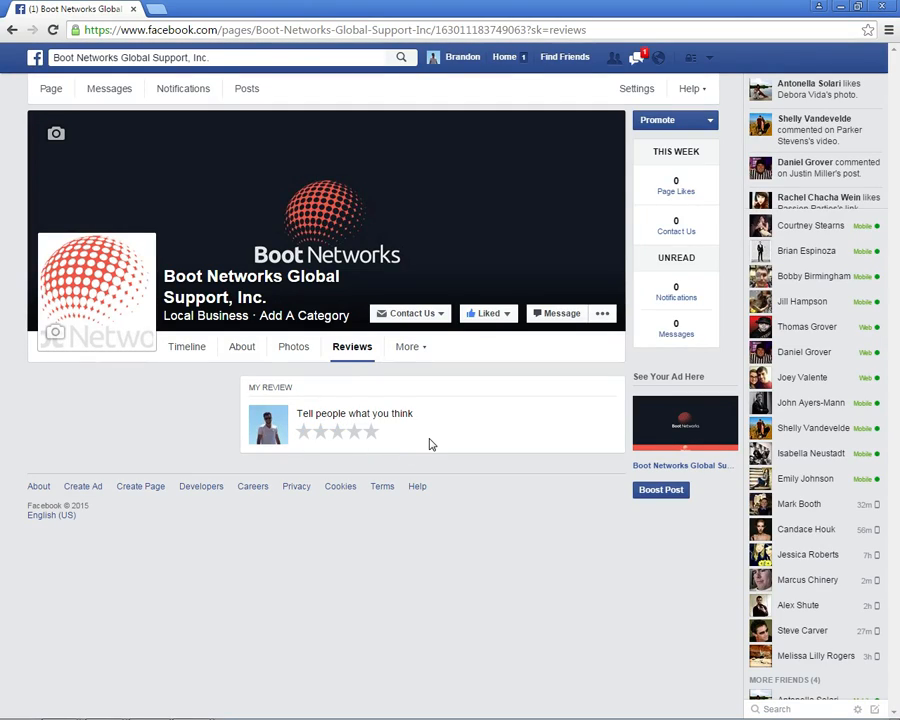
- View the page's Likes section and its Videos section
left_click(412, 350)
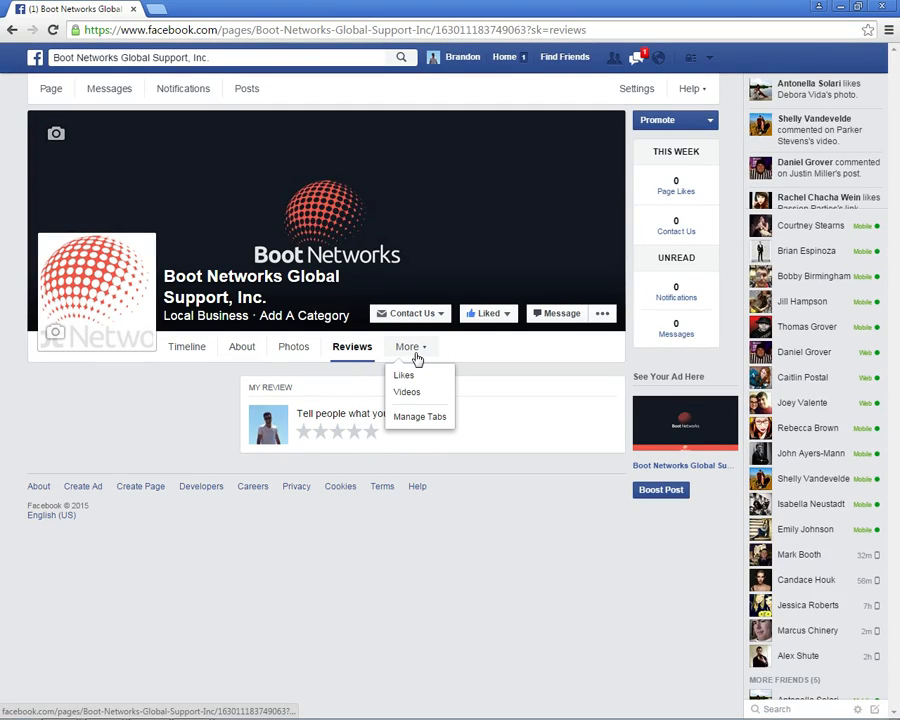
left_click(405, 375)
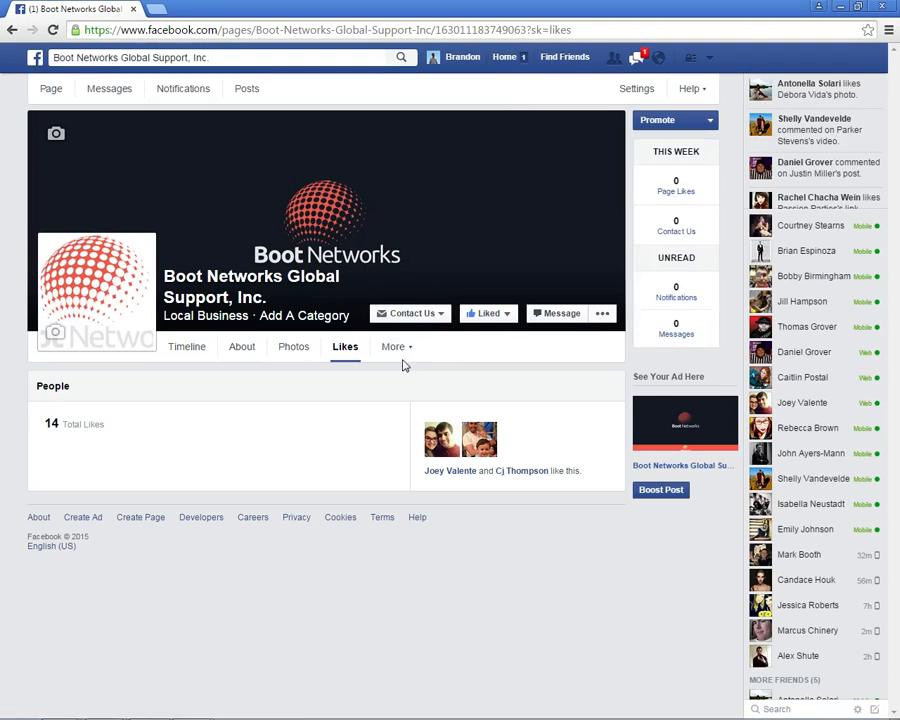
left_click(406, 349)
left_click(398, 352)
left_click(396, 393)
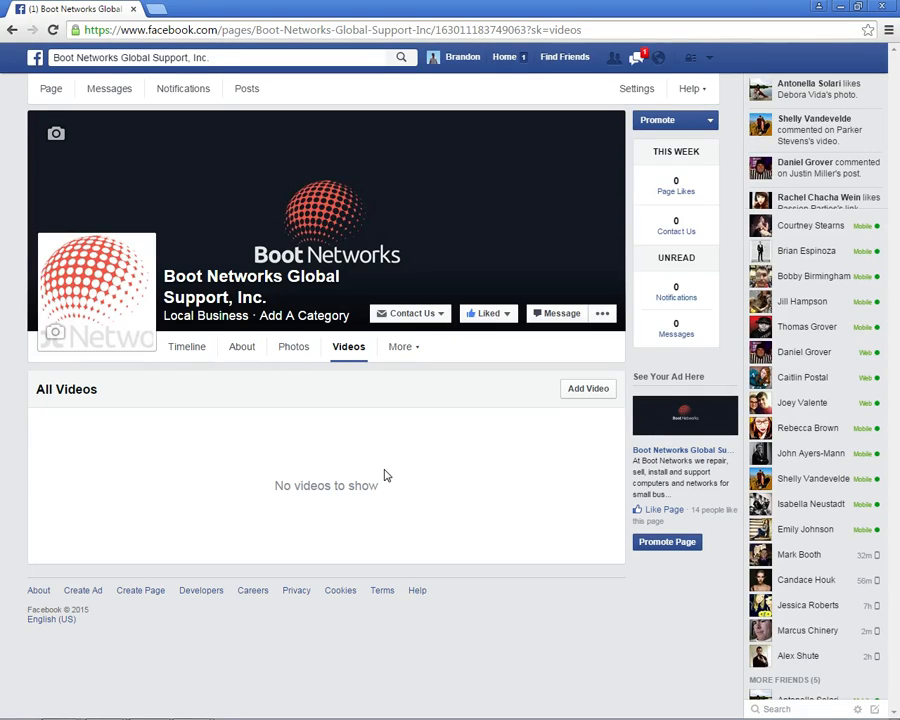
- Open the video upload form and its file chooser, then cancel without selecting a video
left_click(570, 393)
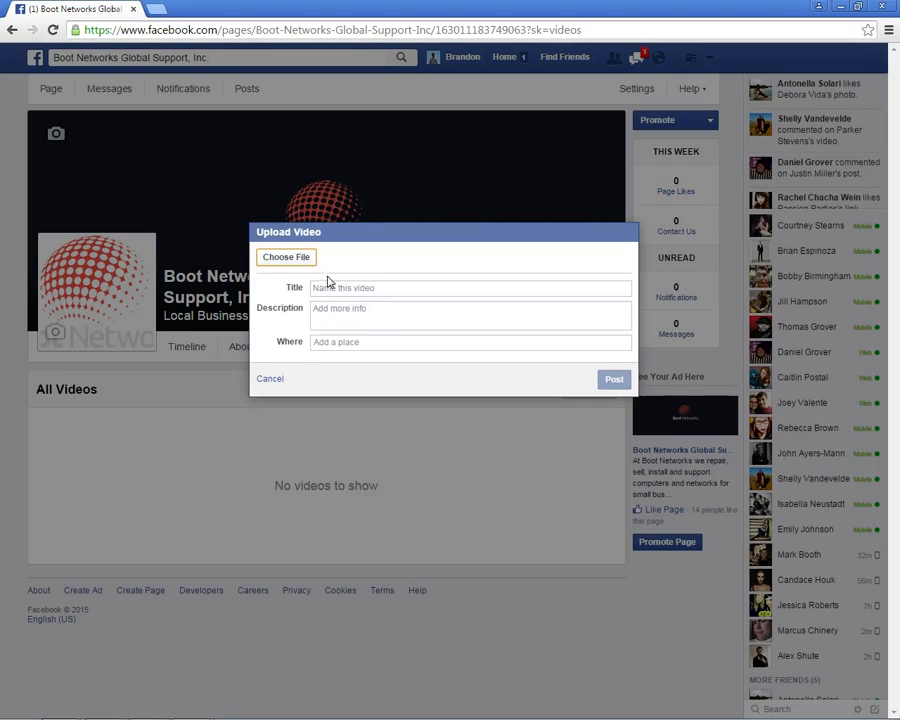
left_click(293, 258)
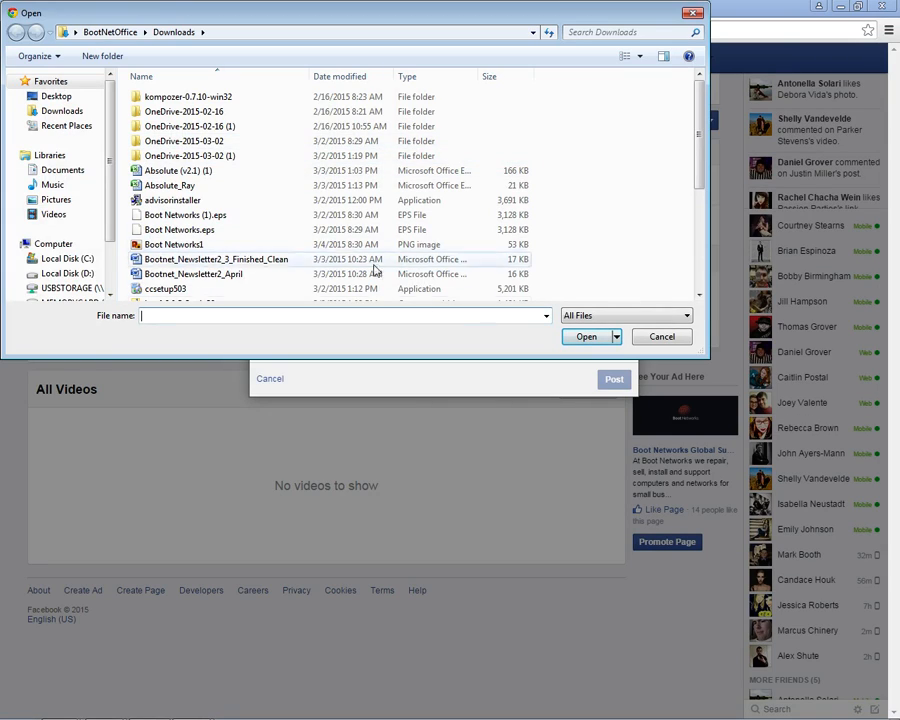
left_click(693, 12)
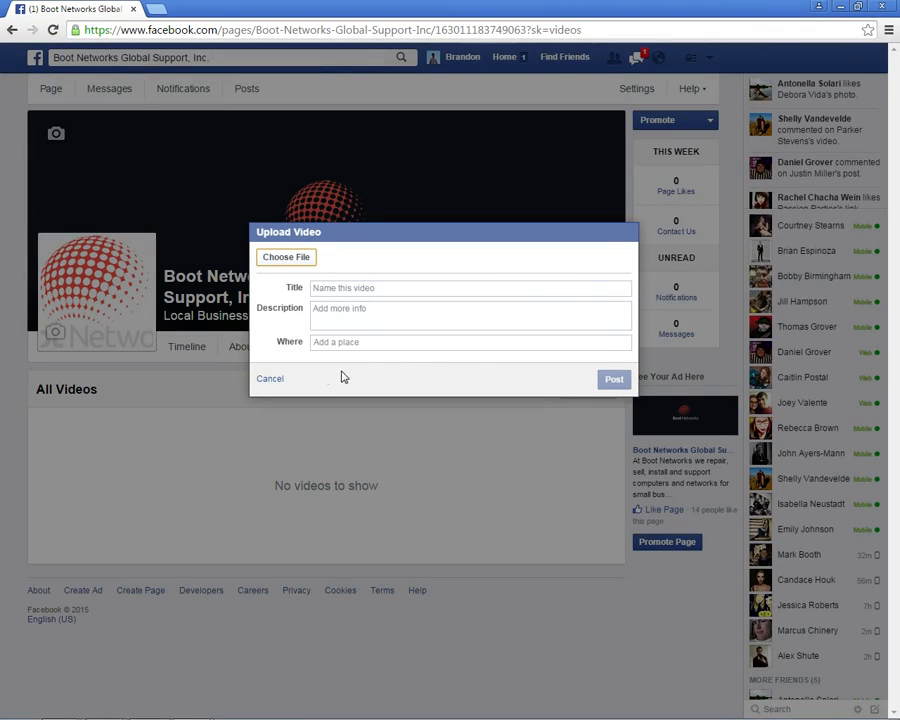
left_click(270, 378)
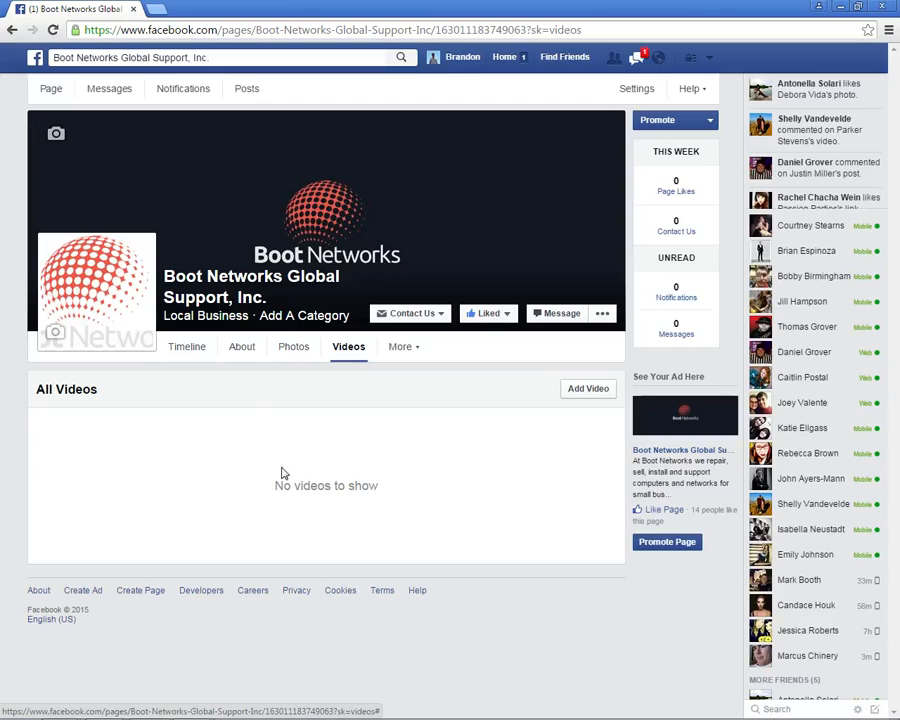
- Open the page's Messages area, check the personal message notifications and view the page's Inbox
left_click(104, 96)
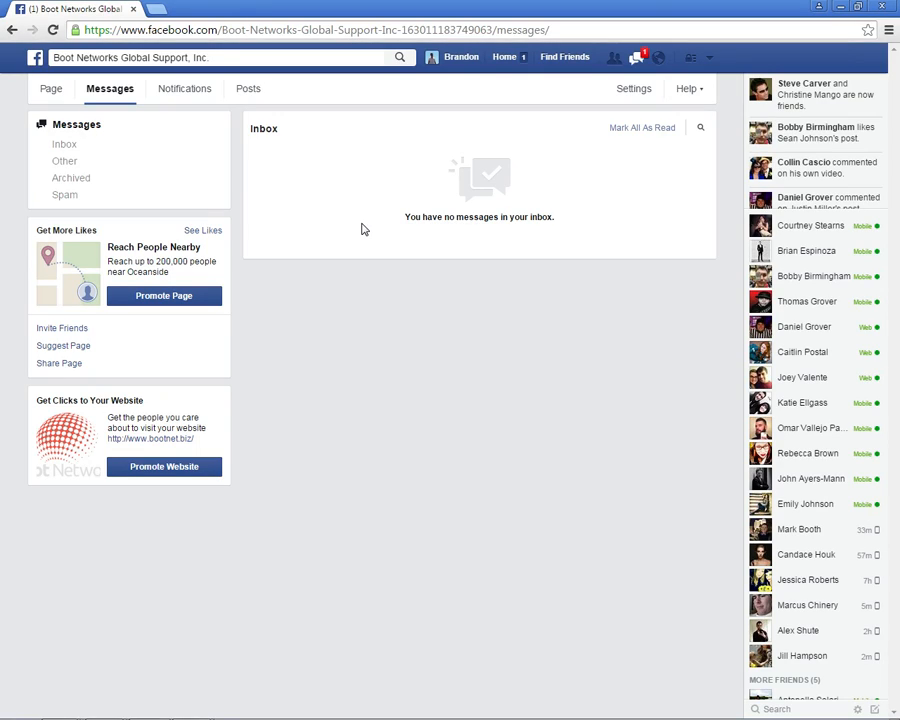
left_click(637, 59)
left_click(637, 62)
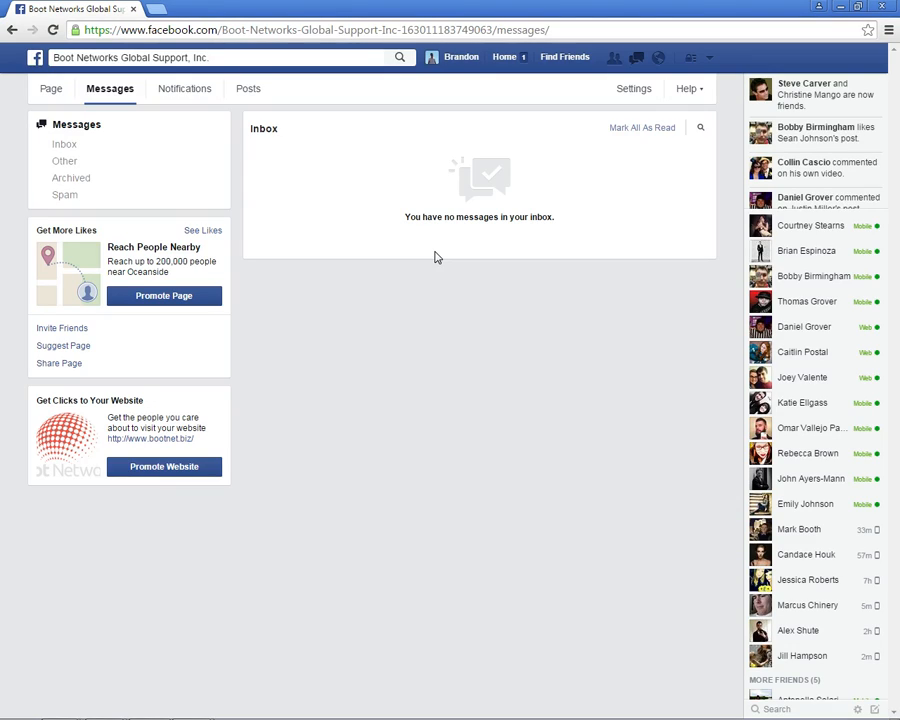
left_click(64, 145)
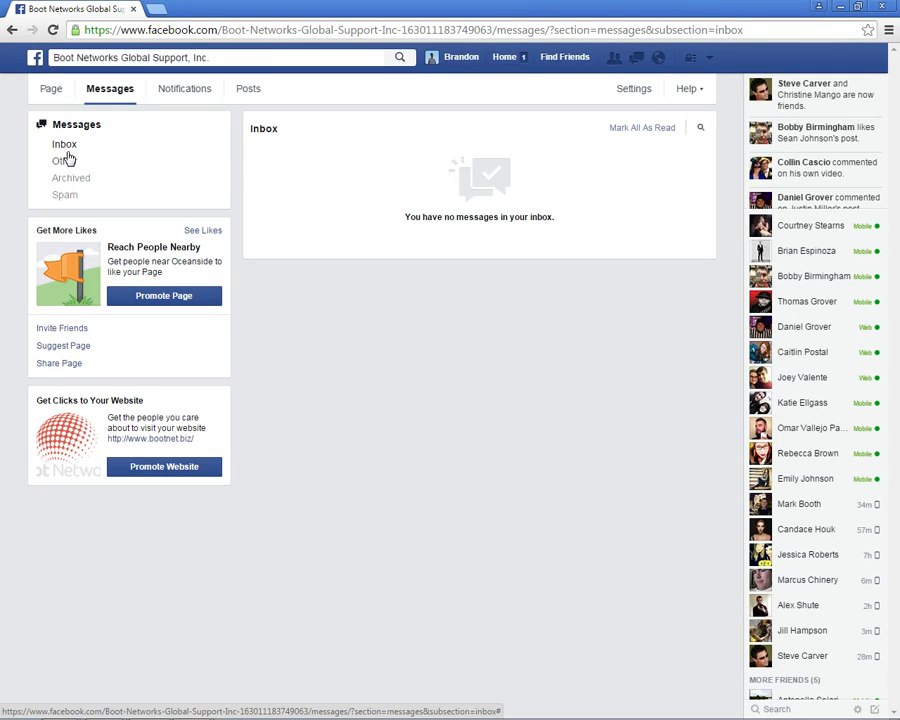
- Revisit the business page's message Inbox and view its Notifications area
left_click(51, 90)
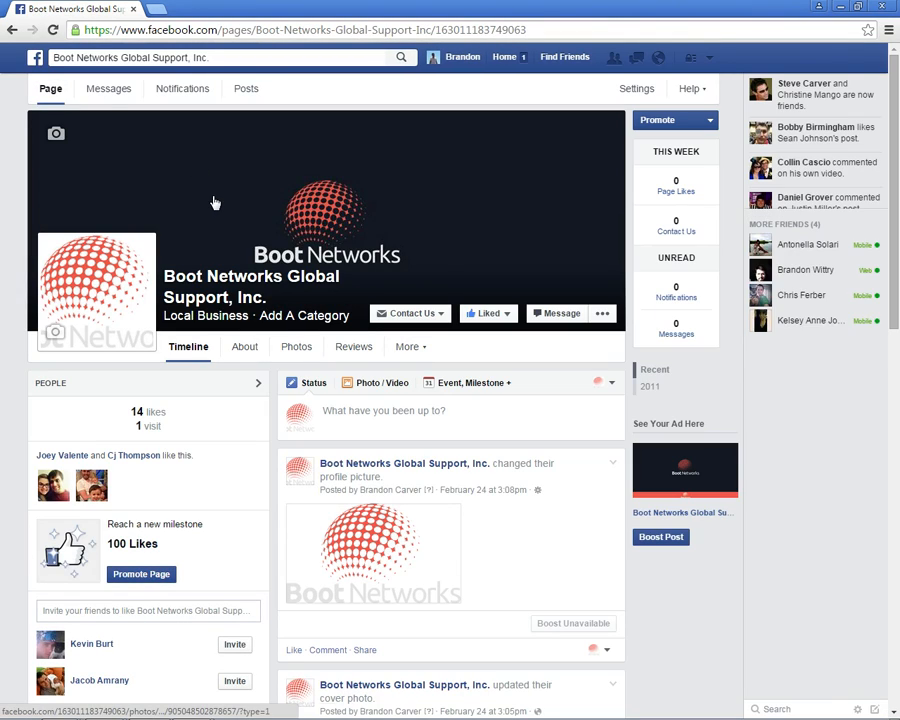
left_click(124, 92)
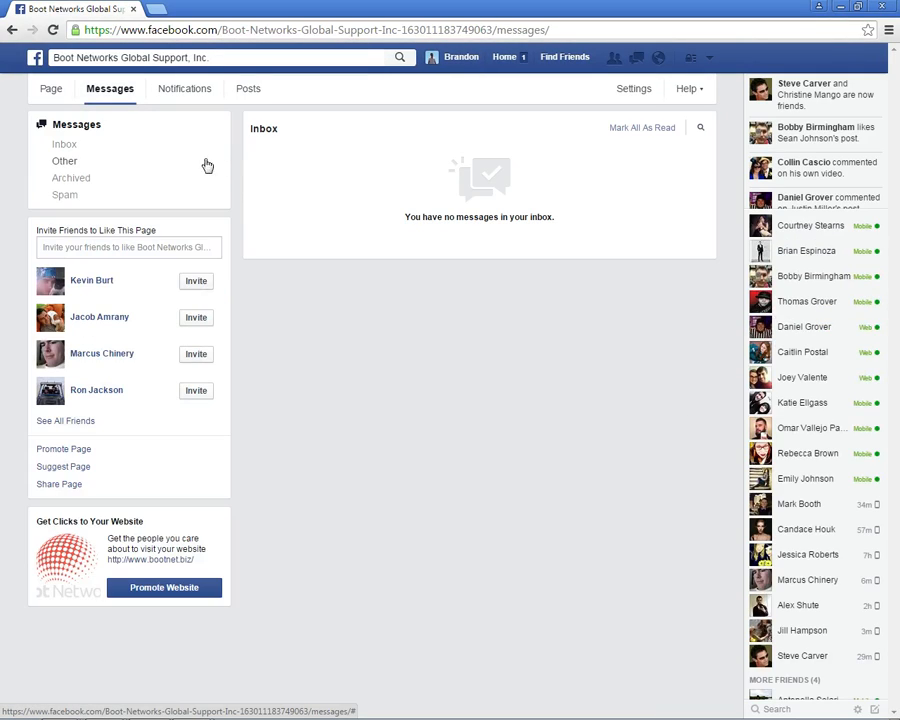
left_click(80, 147)
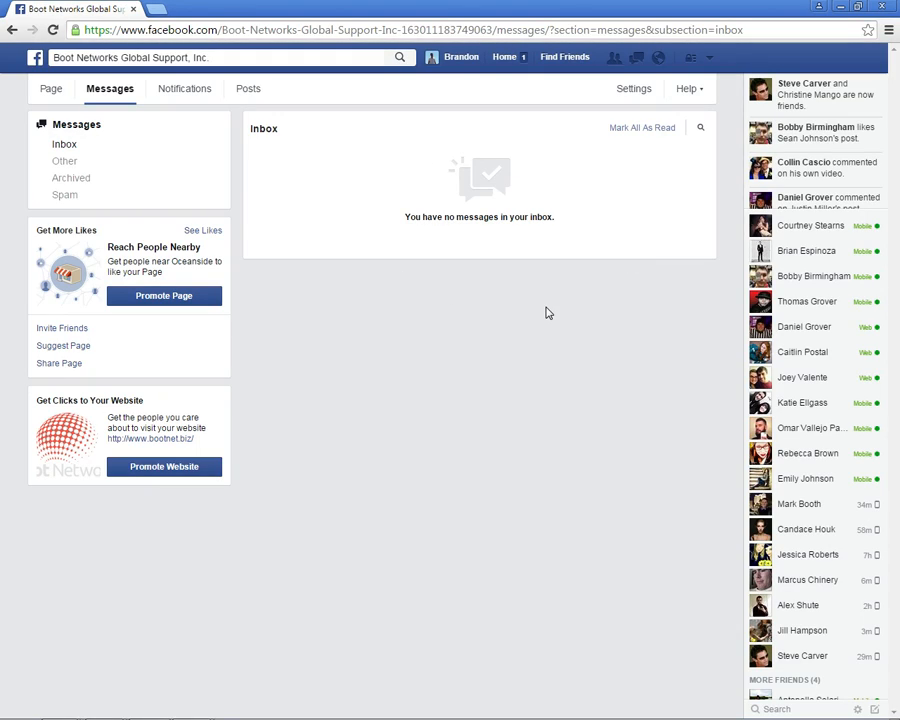
left_click(194, 92)
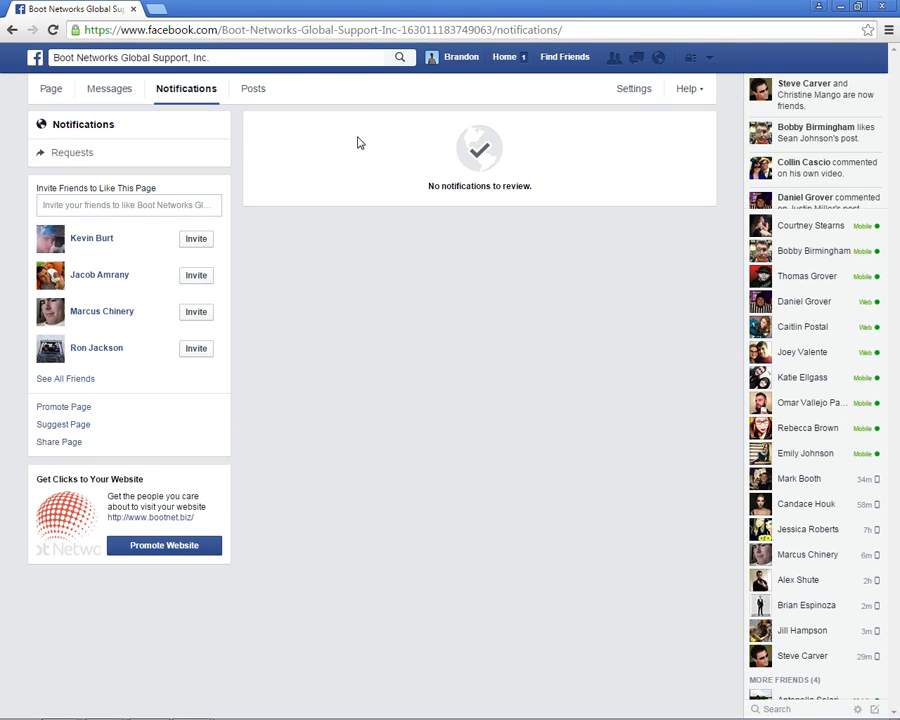
- View the page's drafts and scheduled posts, and return to the page's timeline
left_click(262, 91)
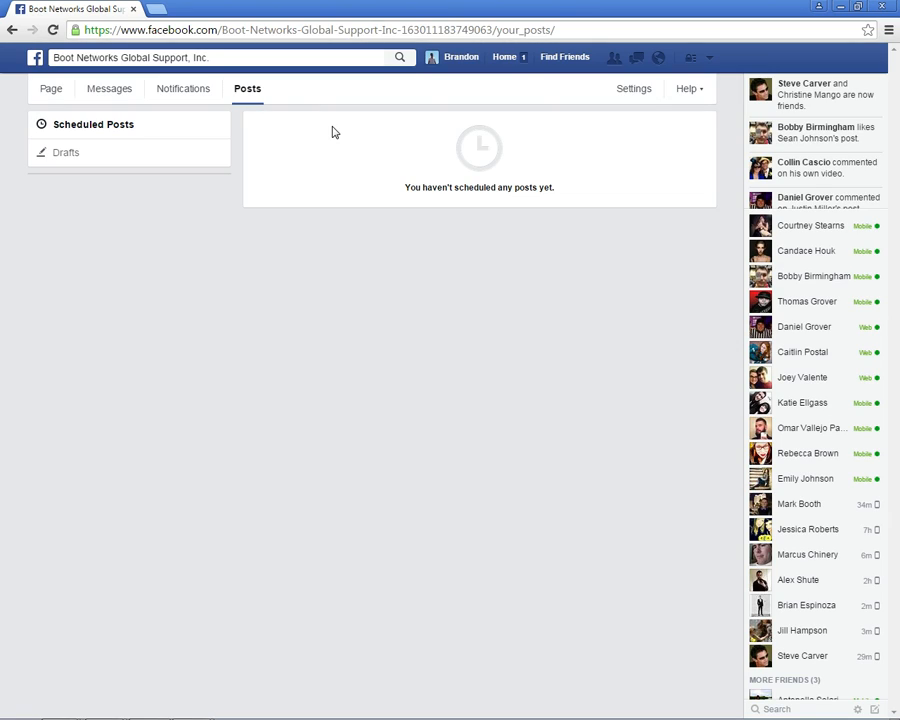
left_click(70, 155)
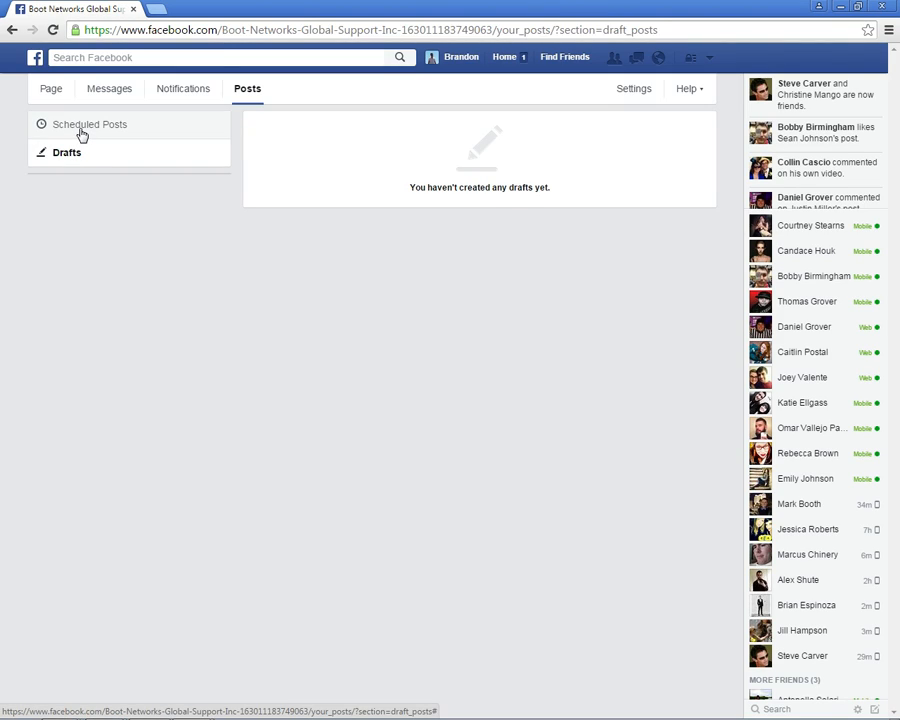
left_click(81, 134)
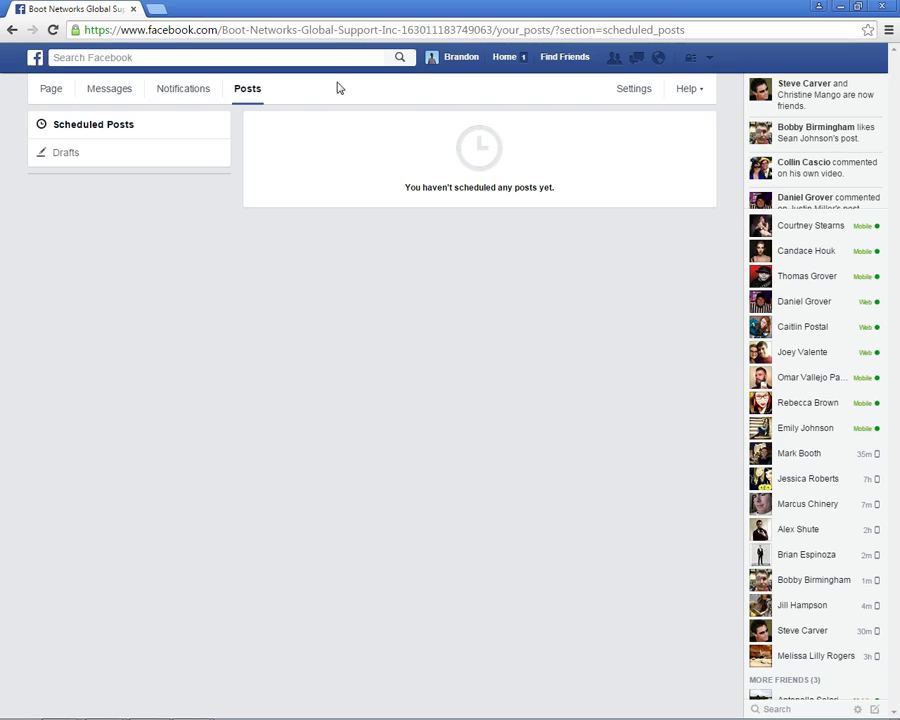
left_click(52, 91)
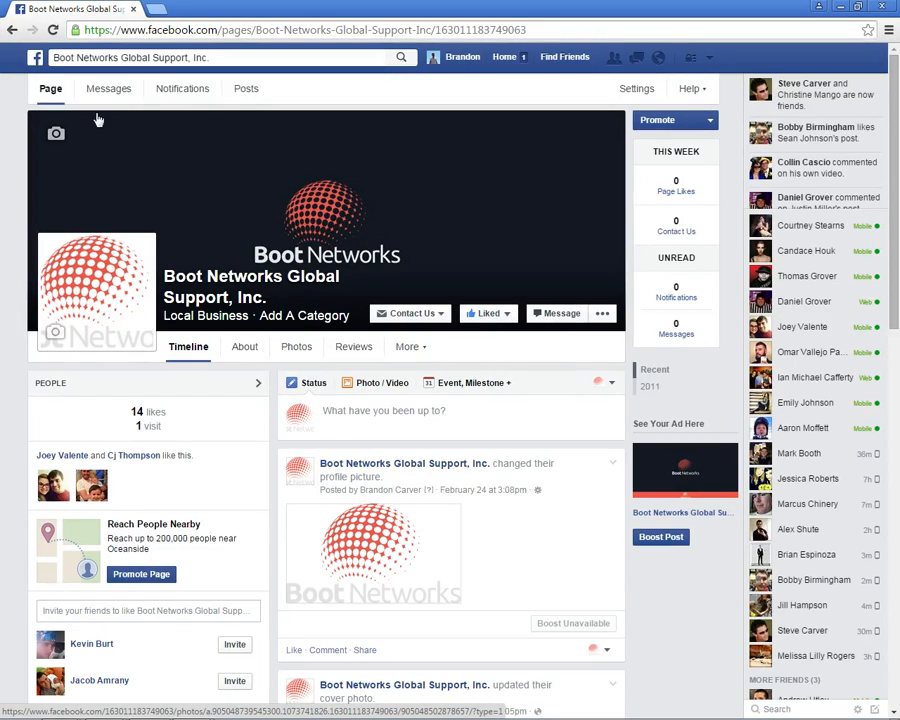
- From the home feed, switch the Your Pages box to Mr. Bouncer and open that page
left_click(36, 60)
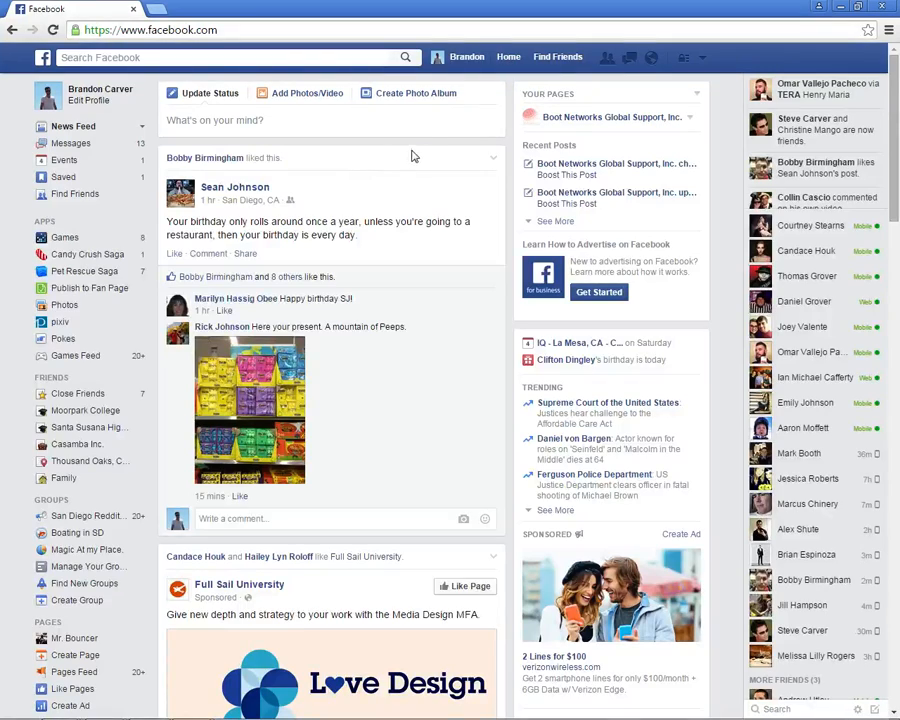
left_click_drag(520, 95, 574, 95)
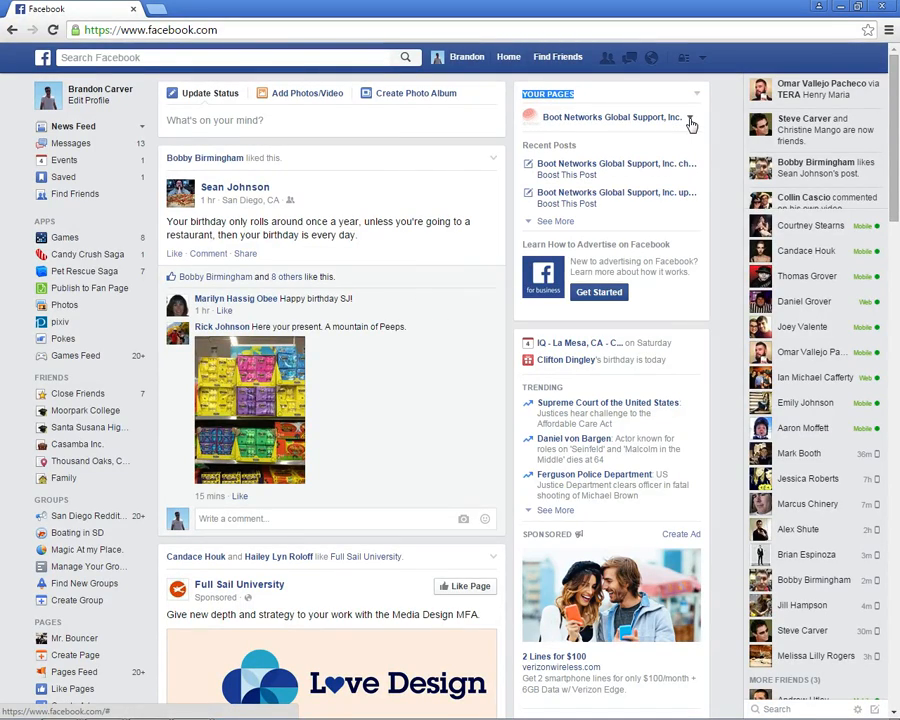
mouse_move(612, 119)
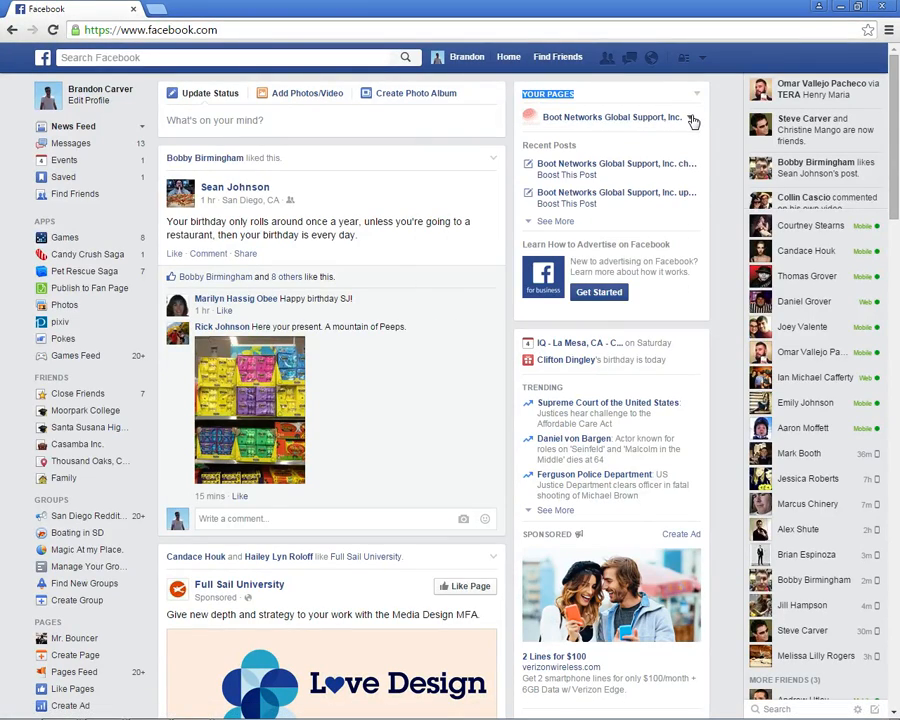
left_click(691, 119)
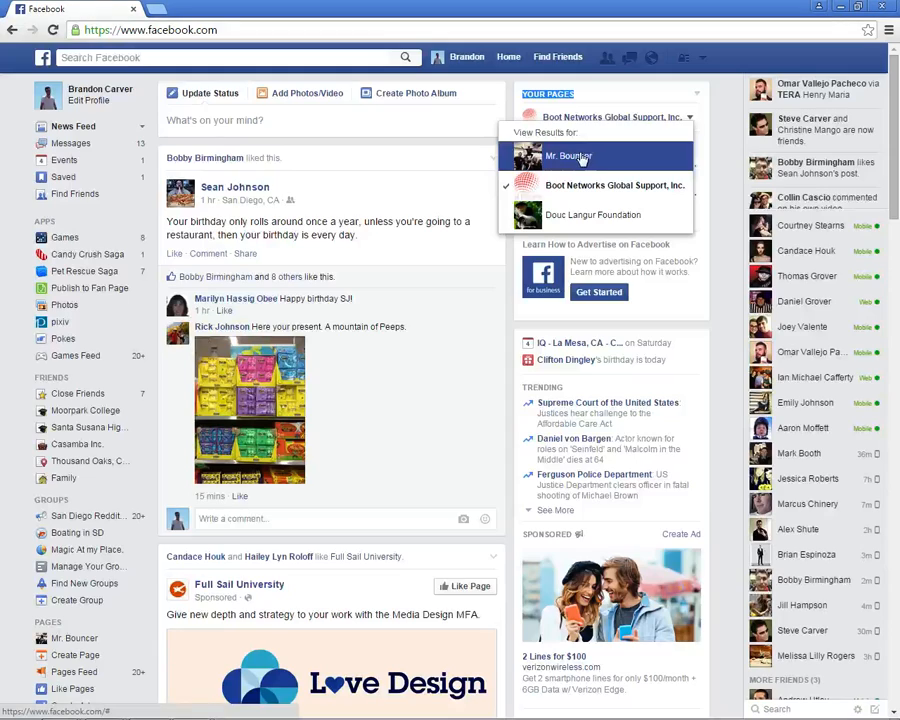
left_click(636, 157)
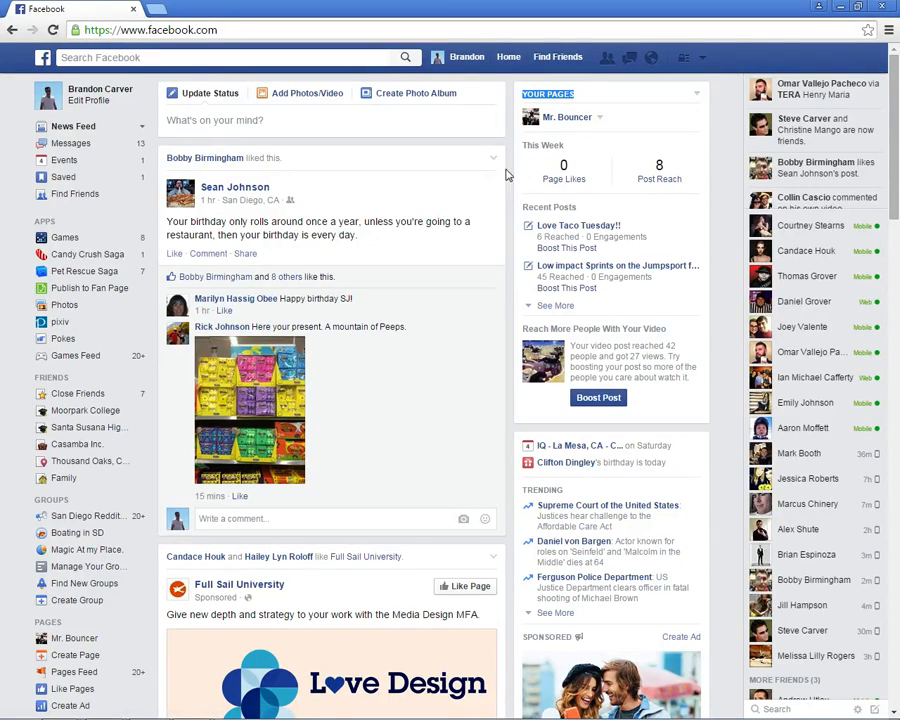
left_click(565, 118)
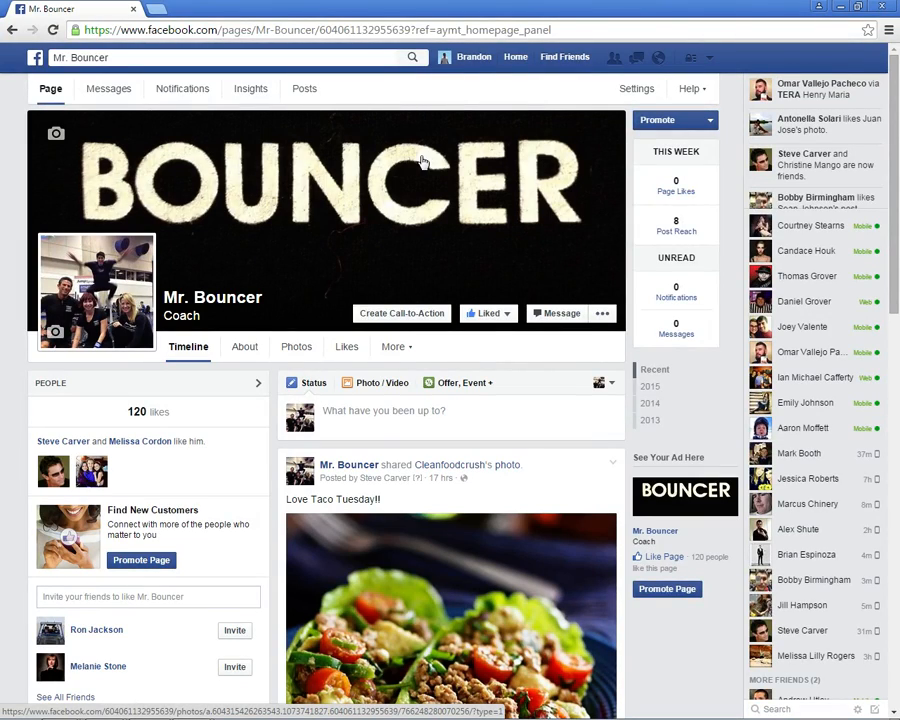
- Check which additional sections the Mr. Bouncer page offers beyond Likes
left_click(394, 347)
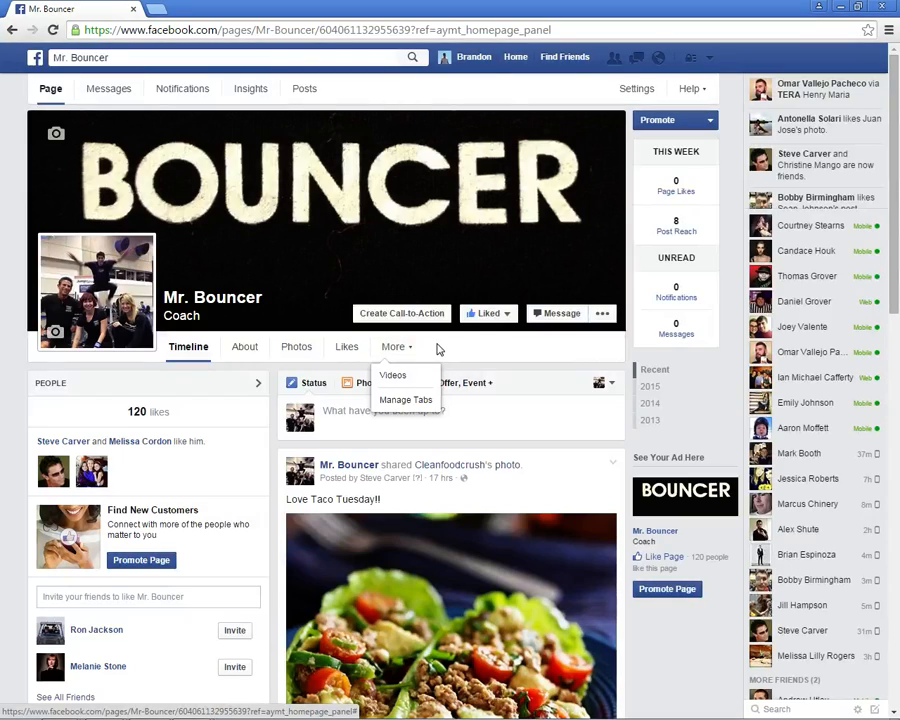
left_click(438, 348)
scroll(436, 345, "down", 1)
scroll(435, 343, "up", 1)
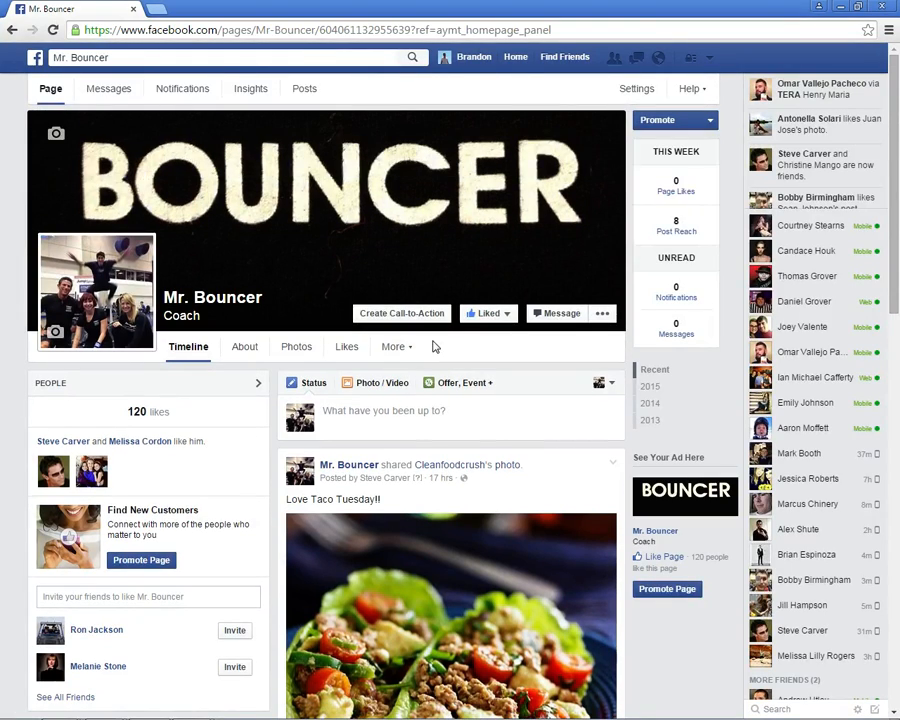
- Examine the Mr. Bouncer page's About section, reading through all its page info fields
left_click(239, 347)
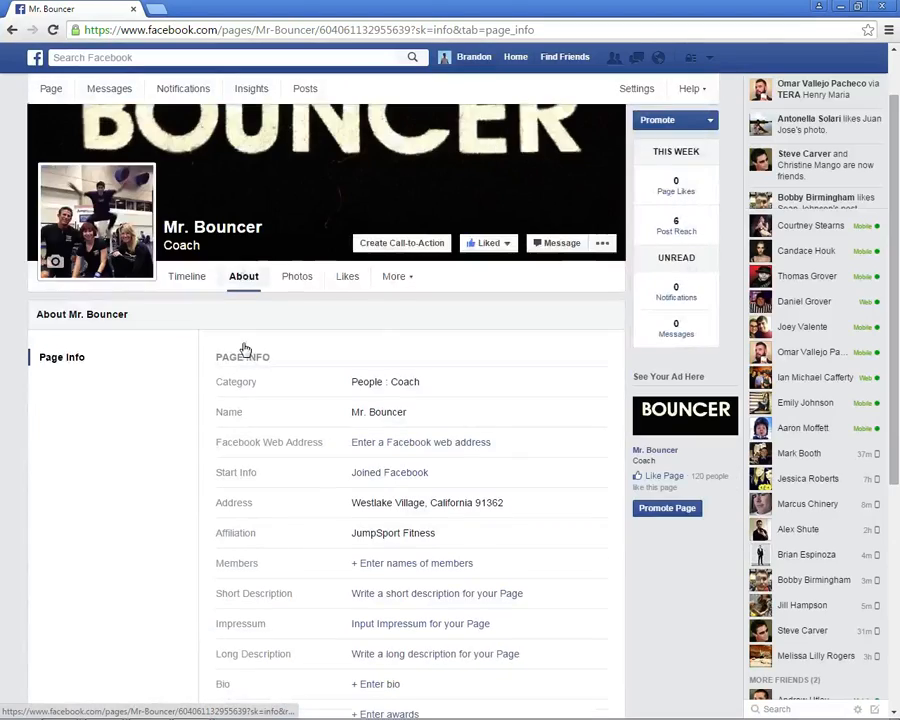
scroll(304, 346, "down", 1)
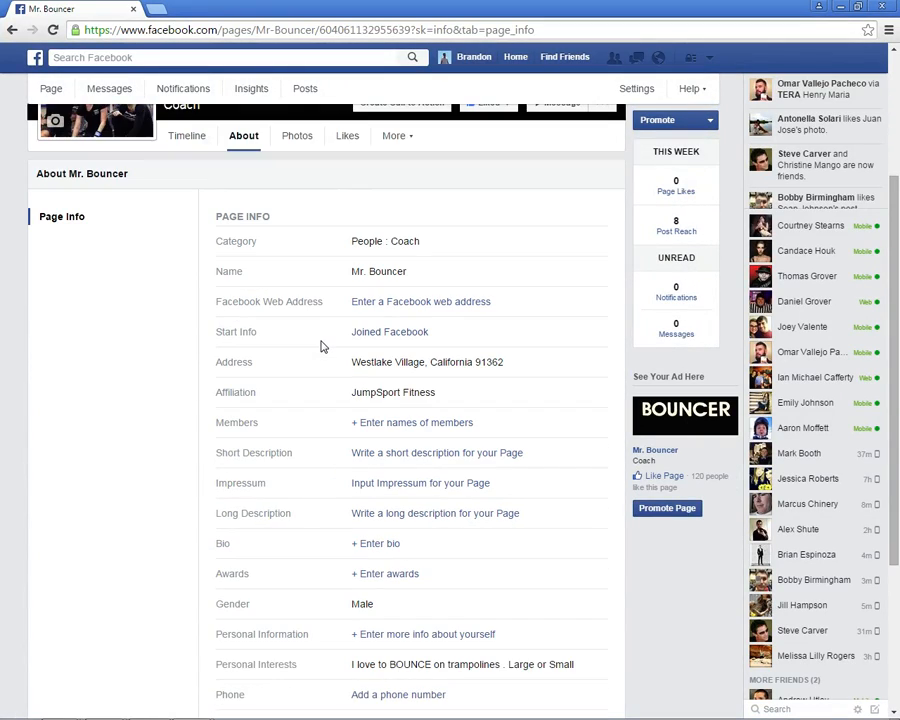
scroll(320, 345, "down", 3)
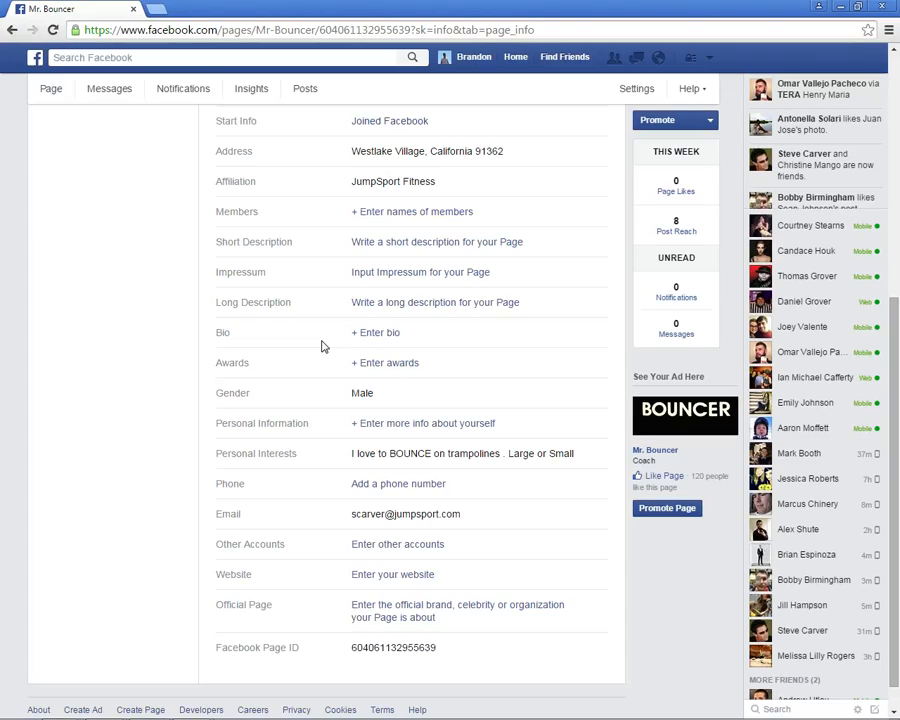
scroll(322, 346, "down", 1)
scroll(322, 347, "up", 5)
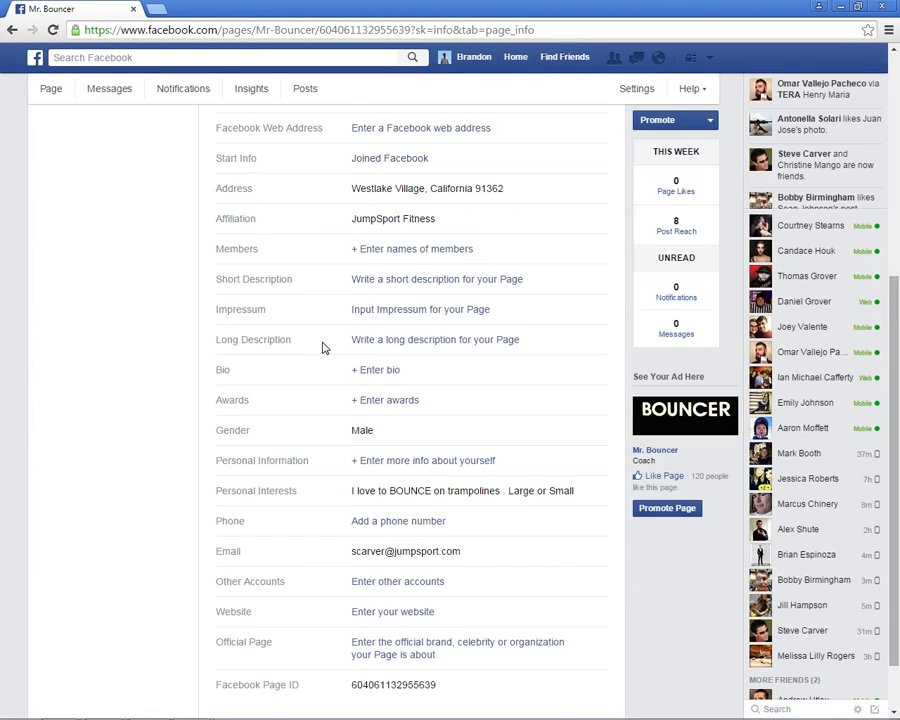
scroll(322, 347, "up", 1)
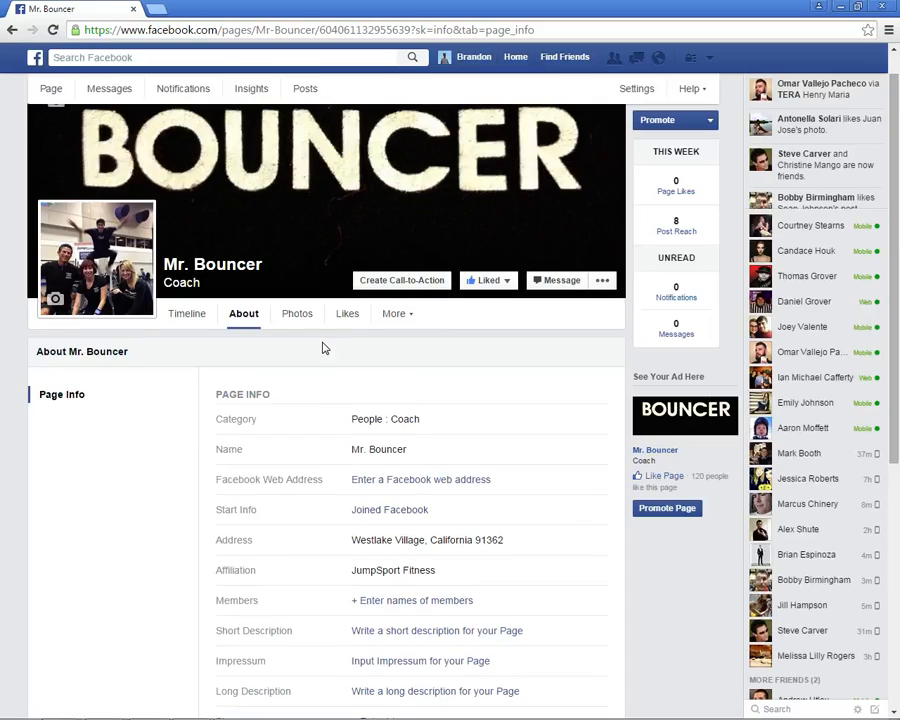
scroll(323, 346, "up", 1)
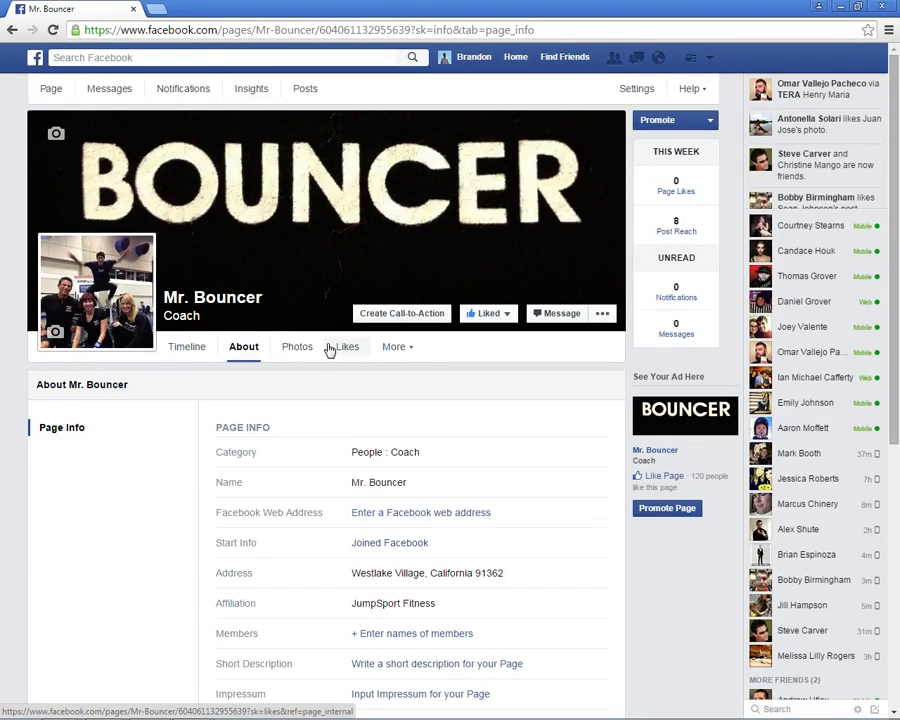
- Examine the posts on the Mr. Bouncer page's timeline, including their photos, videos and reach
left_click(198, 352)
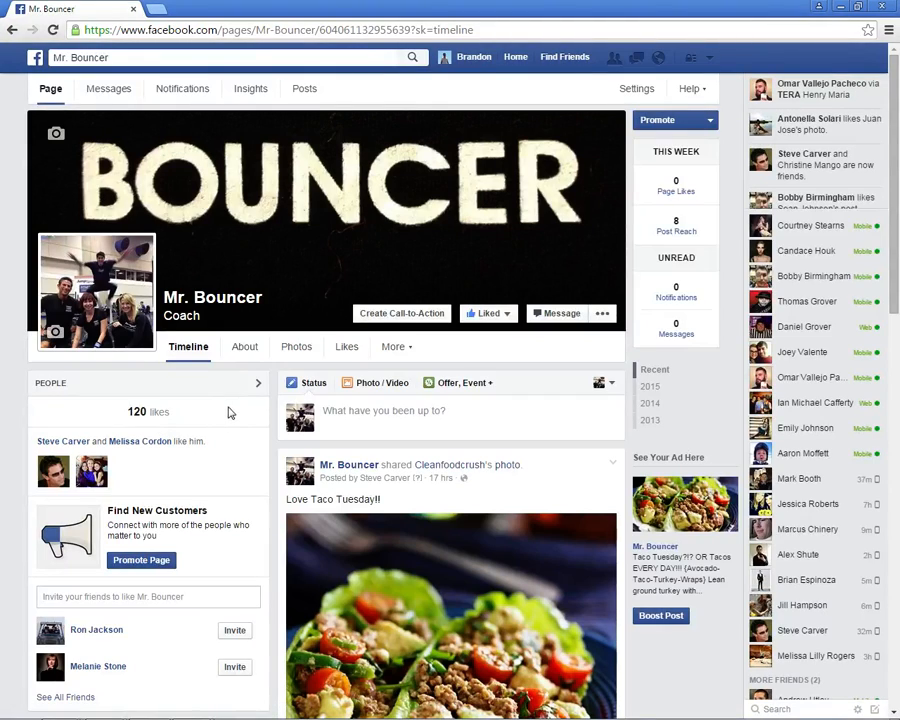
scroll(289, 404, "down", 8)
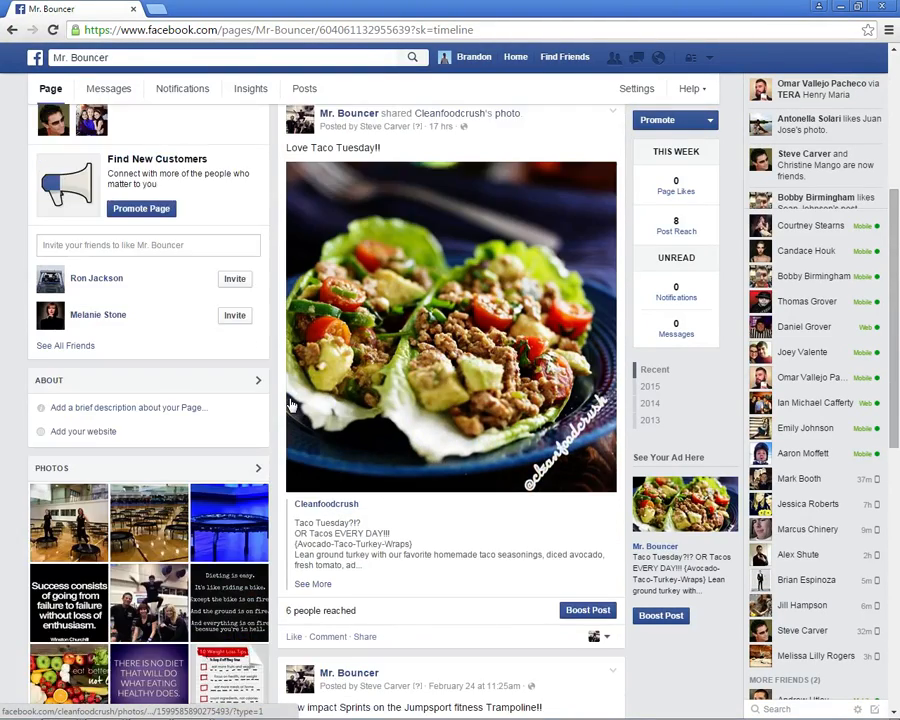
scroll(289, 404, "down", 6)
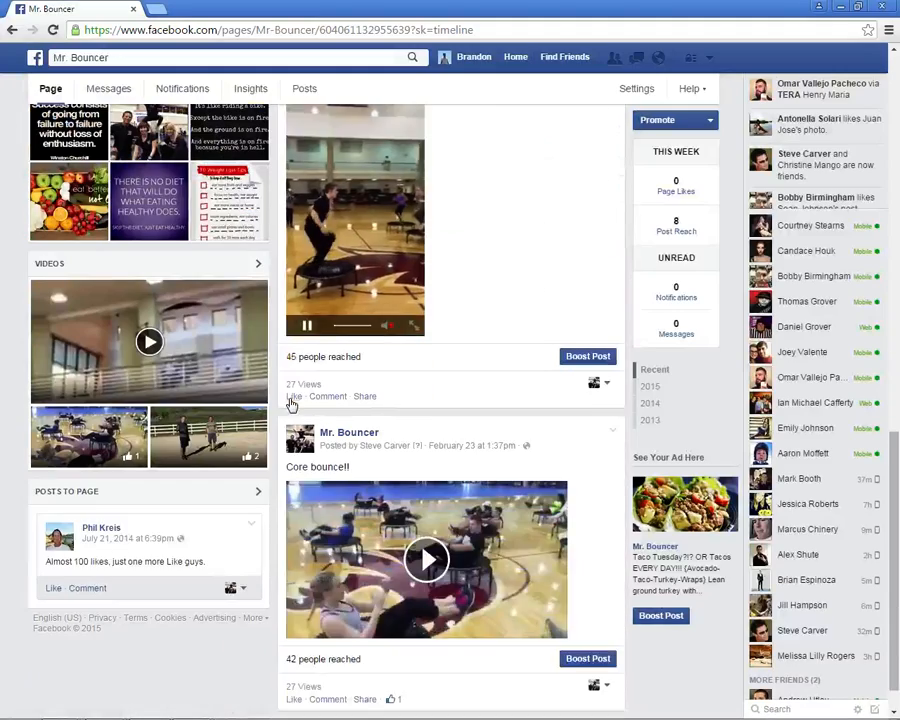
scroll(289, 404, "down", 6)
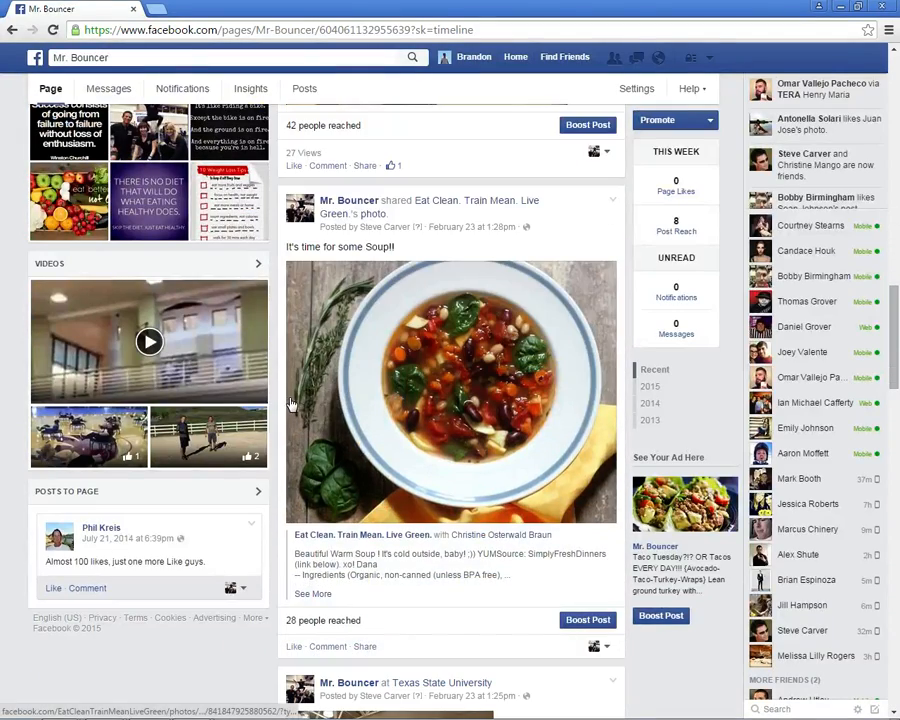
scroll(289, 404, "down", 8)
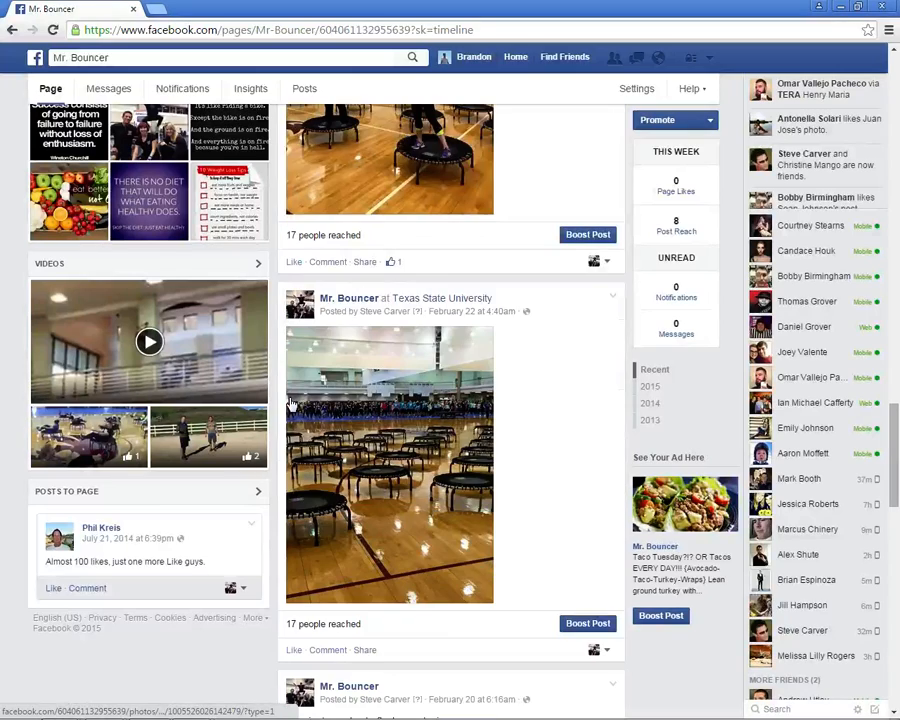
scroll(289, 404, "down", 7)
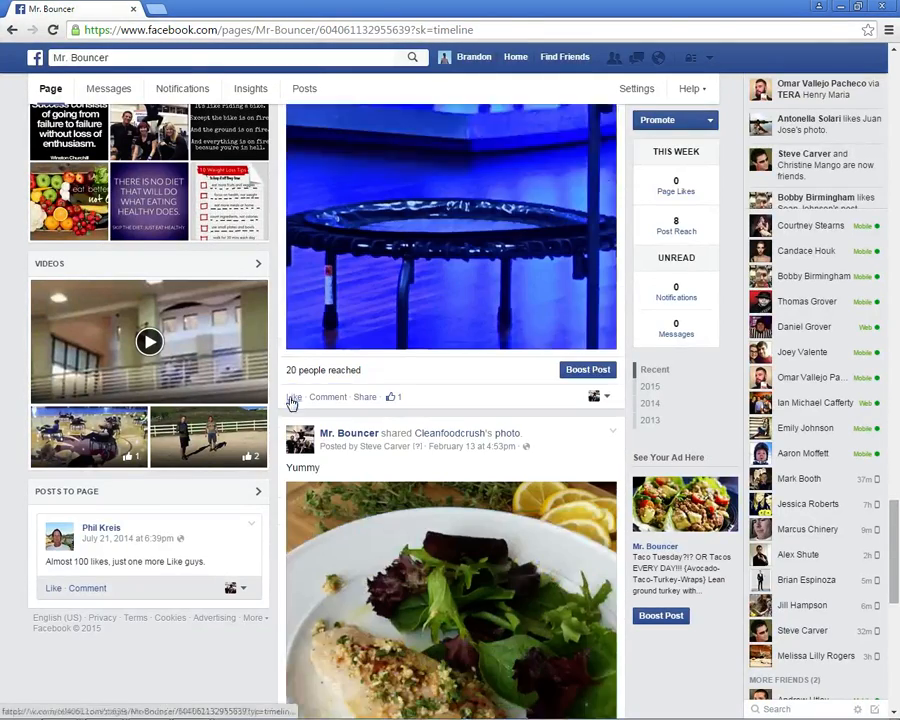
scroll(289, 404, "down", 5)
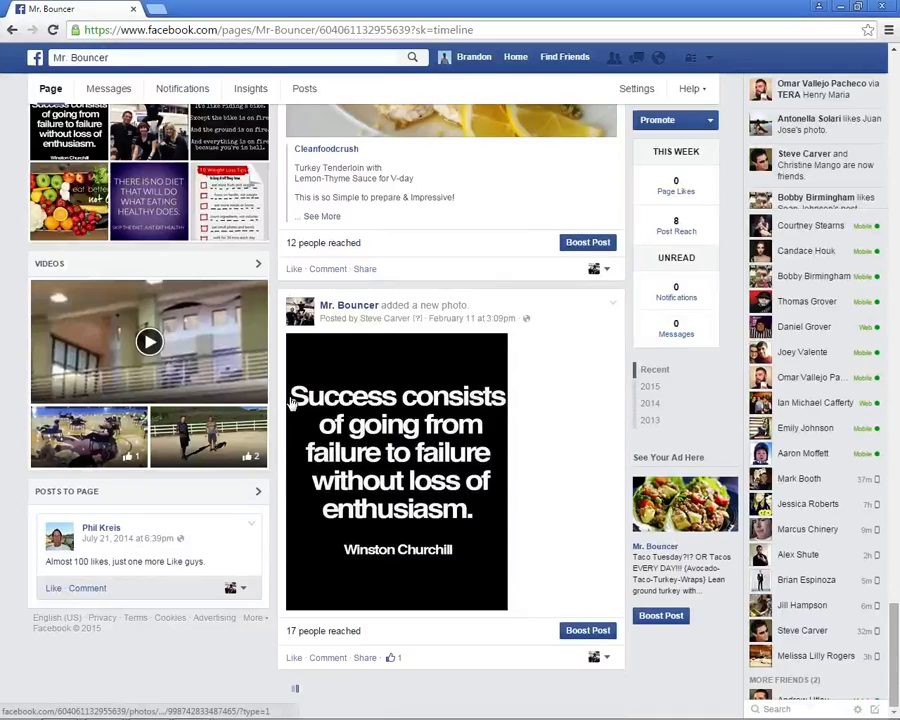
scroll(289, 404, "up", 4)
scroll(288, 403, "up", 8)
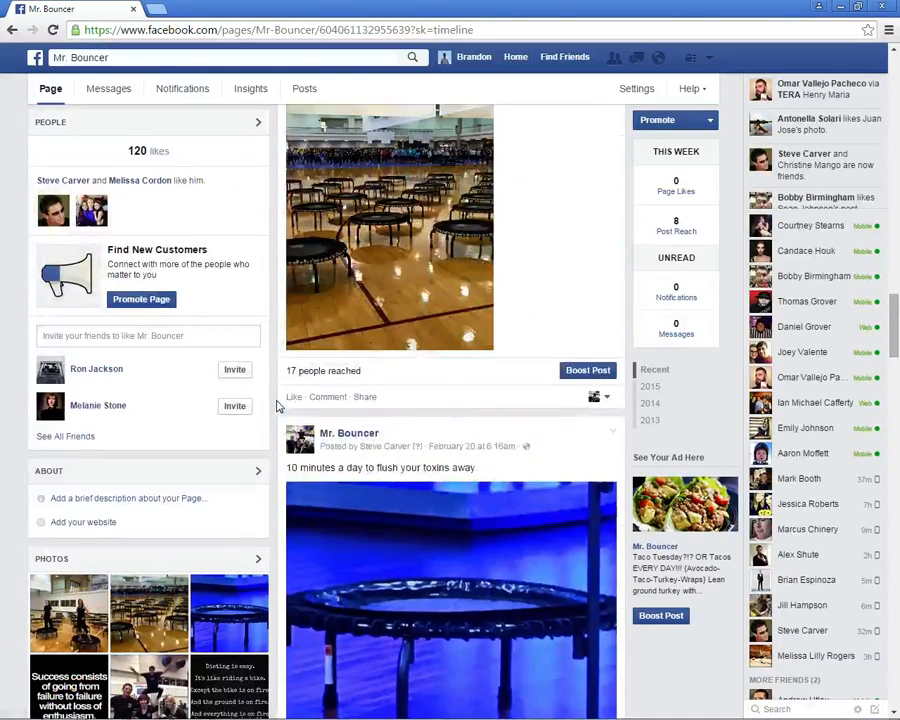
scroll(278, 406, "up", 10)
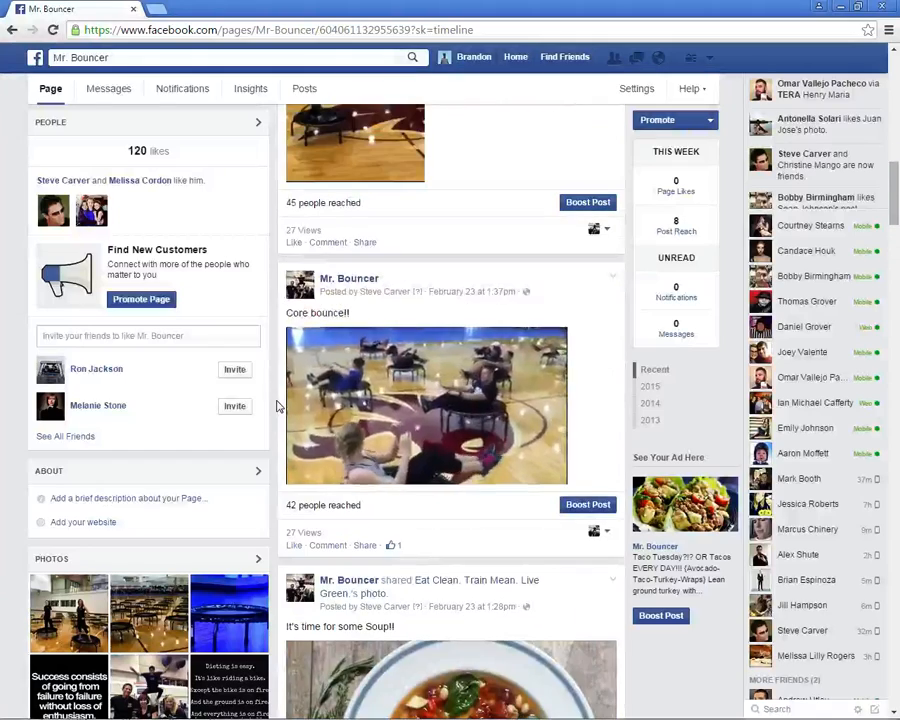
scroll(278, 406, "up", 5)
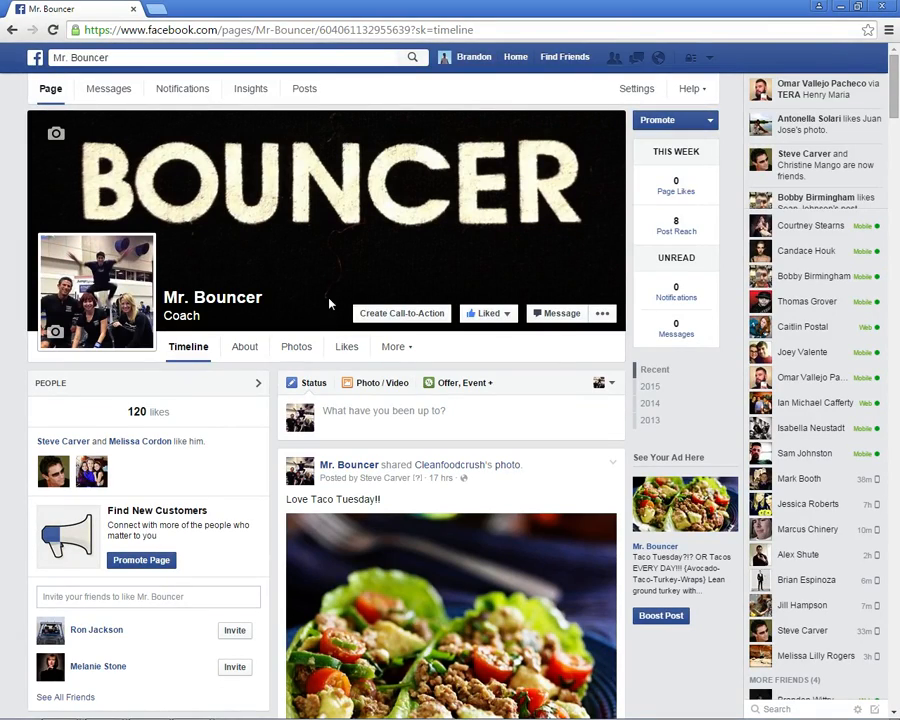
- Try out the Contact Us option in the Mr. Bouncer page's call-to-action setup and discard the setup
left_click(419, 314)
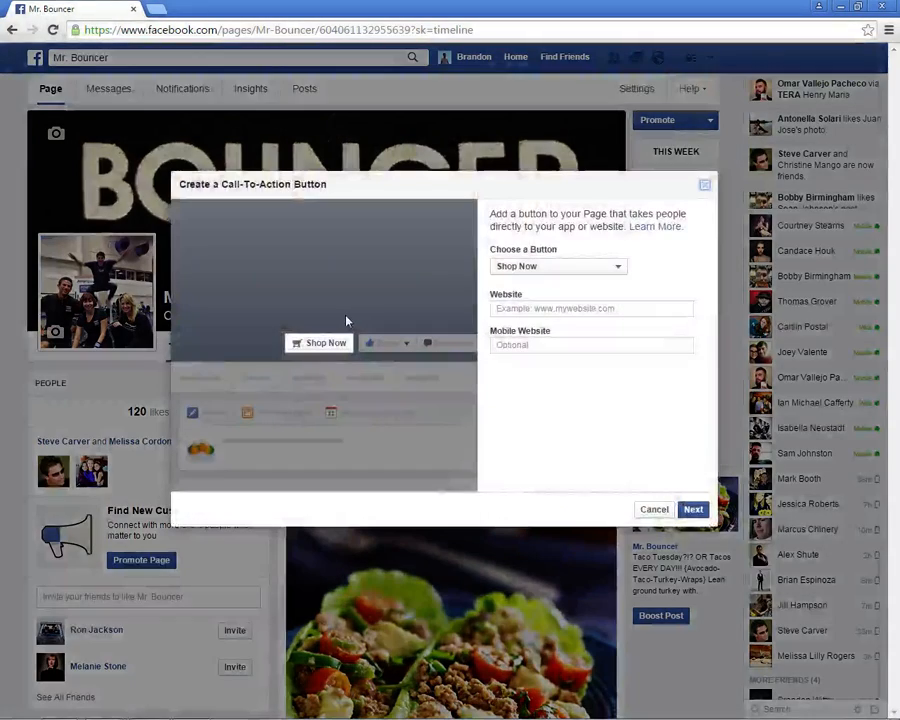
left_click(522, 266)
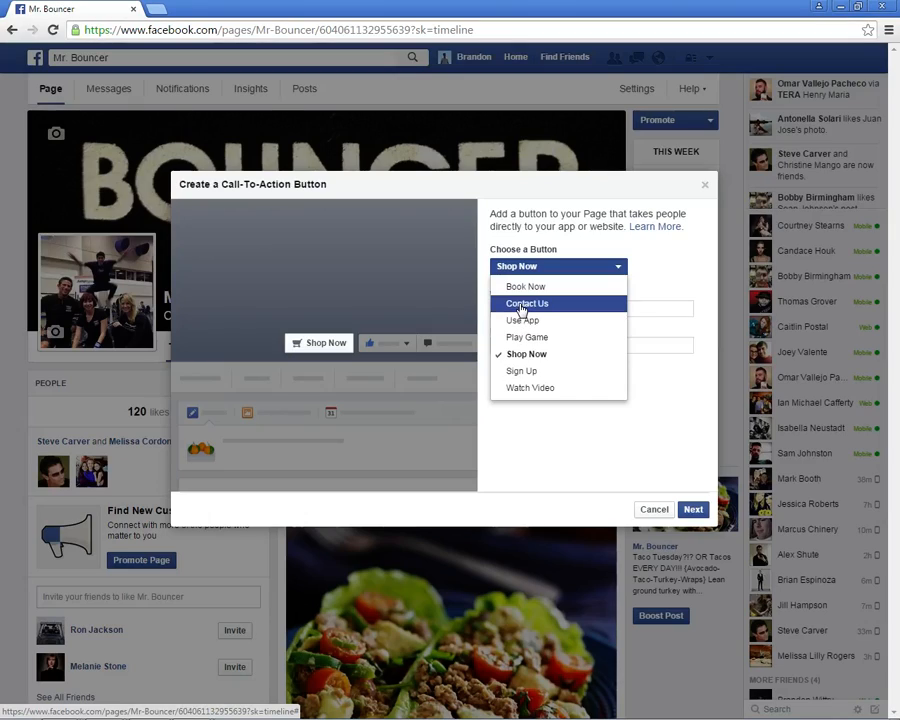
left_click(522, 304)
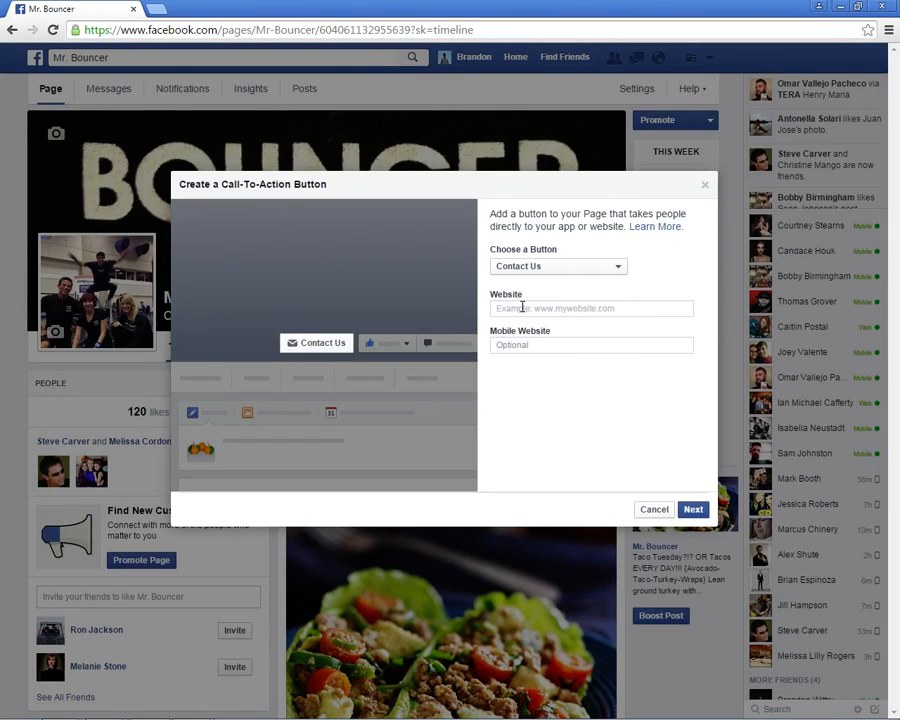
left_click(535, 272)
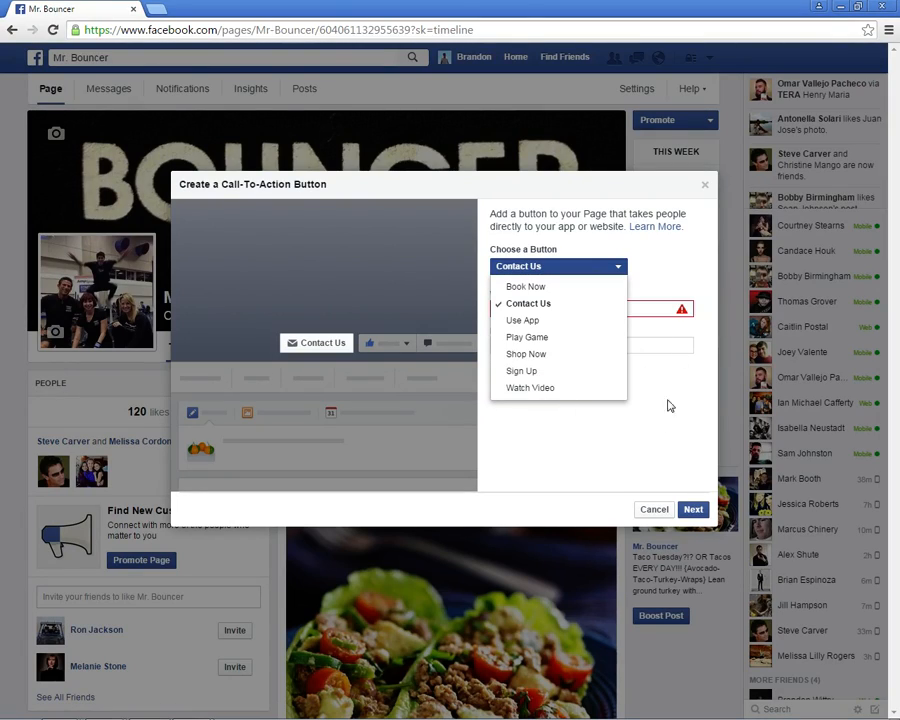
left_click(654, 509)
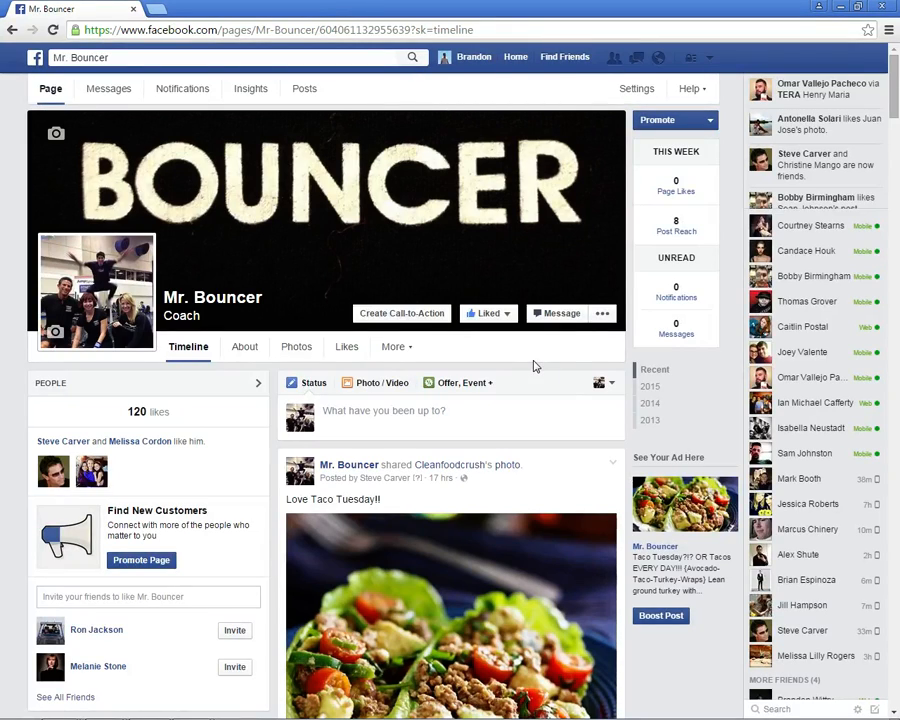
- Try out the Watch Video option for the Mr. Bouncer page's call-to-action button and cancel without creating it
scroll(526, 356, "down", 7)
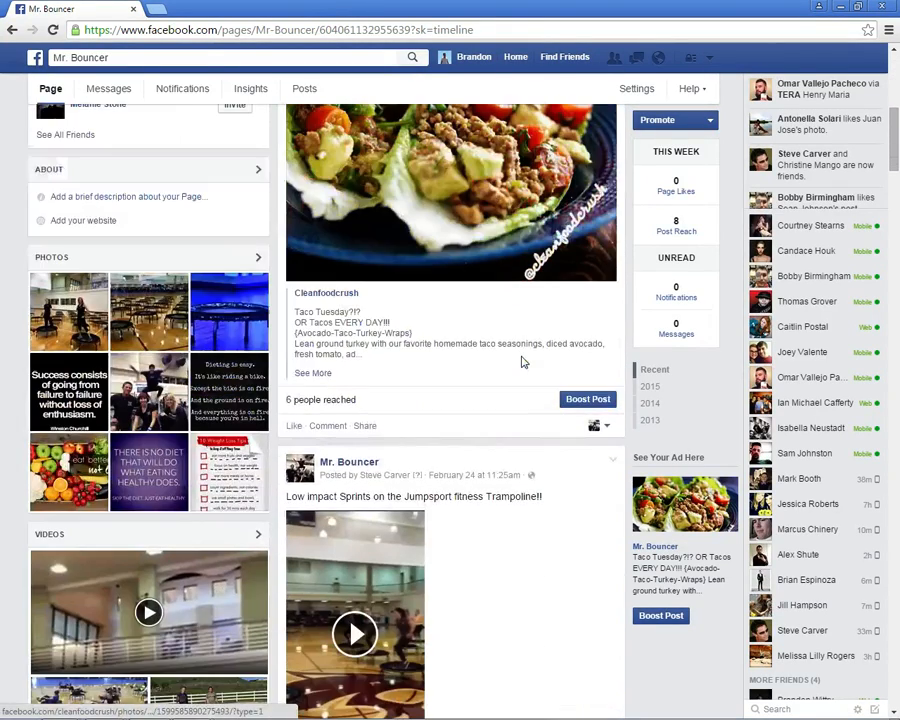
scroll(520, 362, "down", 5)
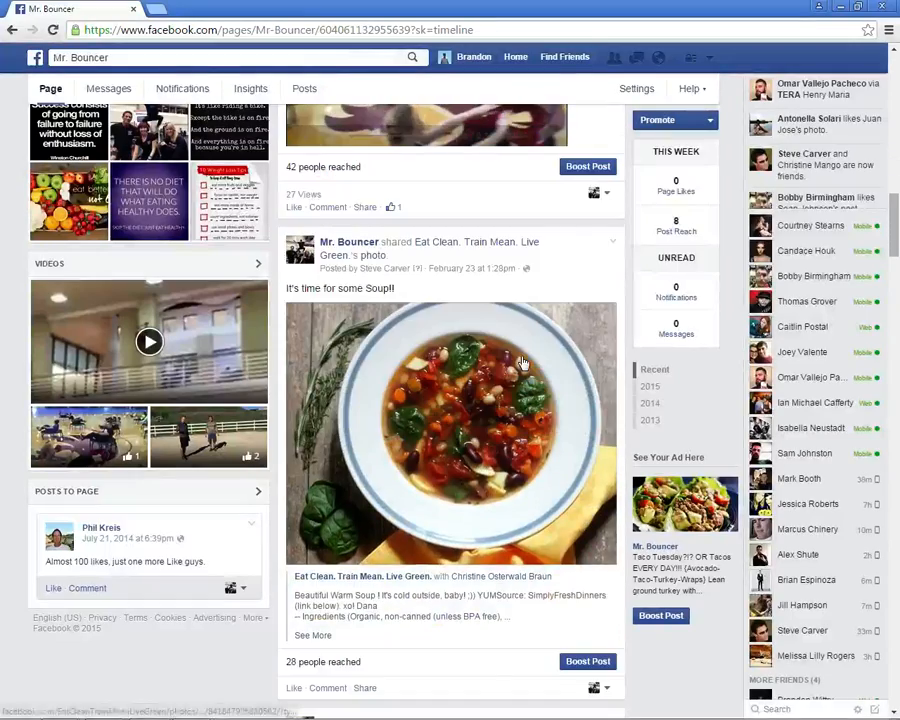
scroll(520, 362, "up", 3)
scroll(521, 362, "up", 10)
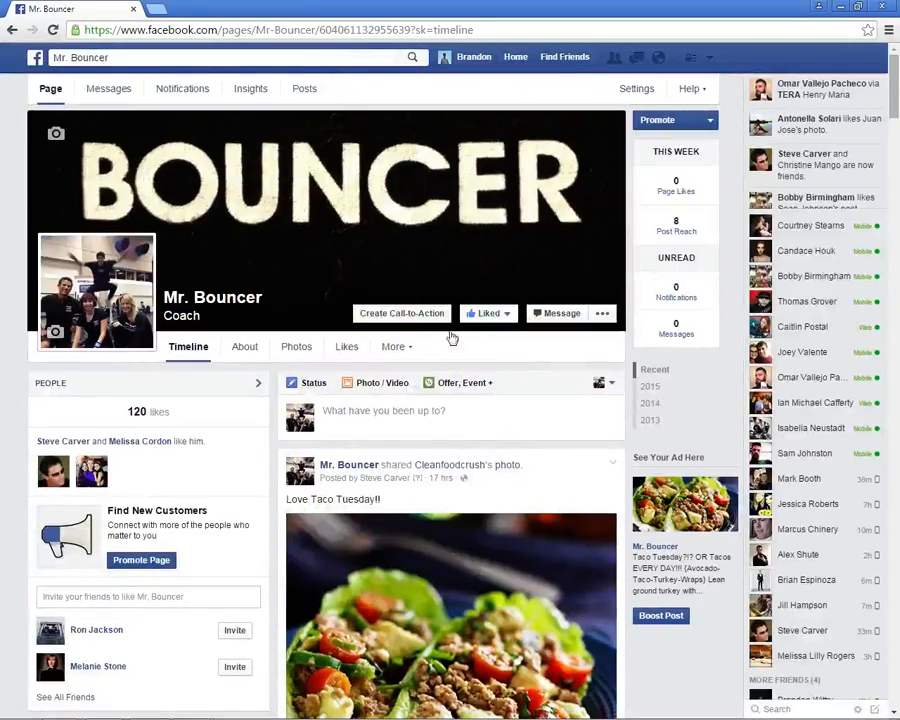
left_click(428, 314)
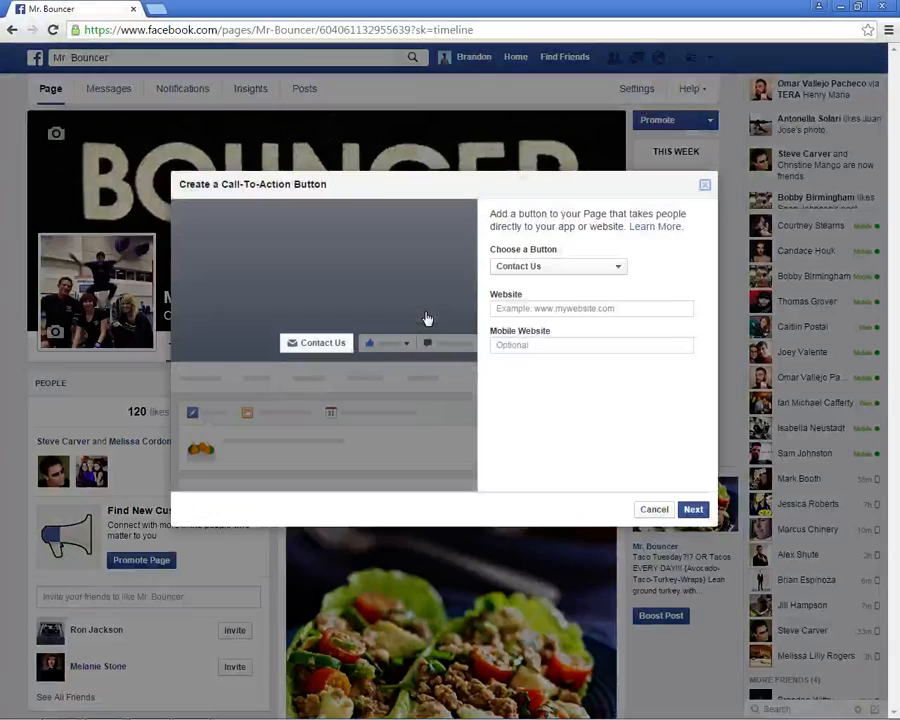
left_click(554, 268)
left_click(529, 393)
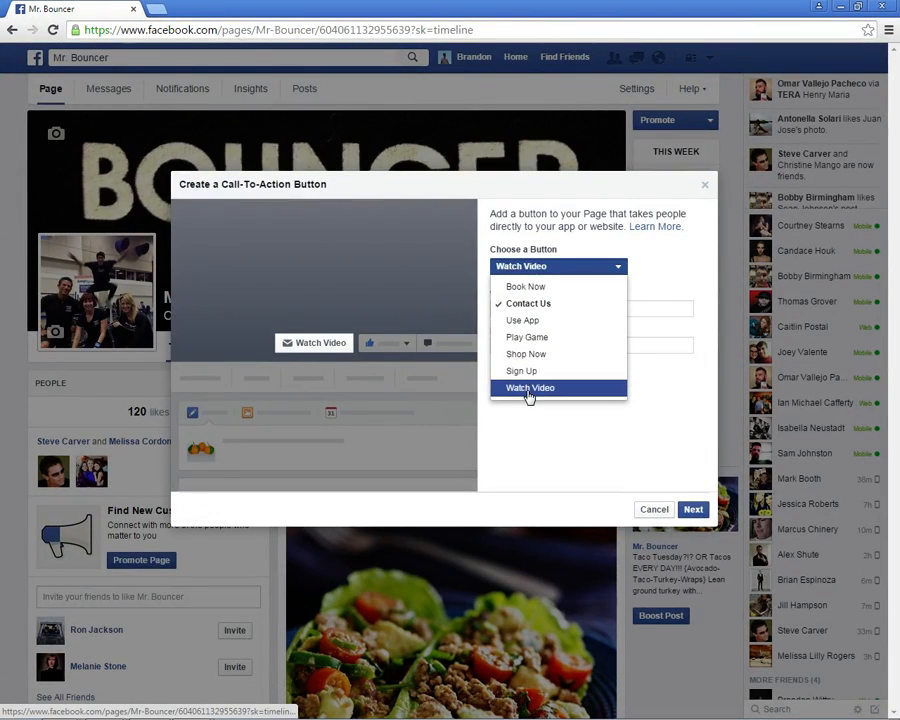
left_click(533, 312)
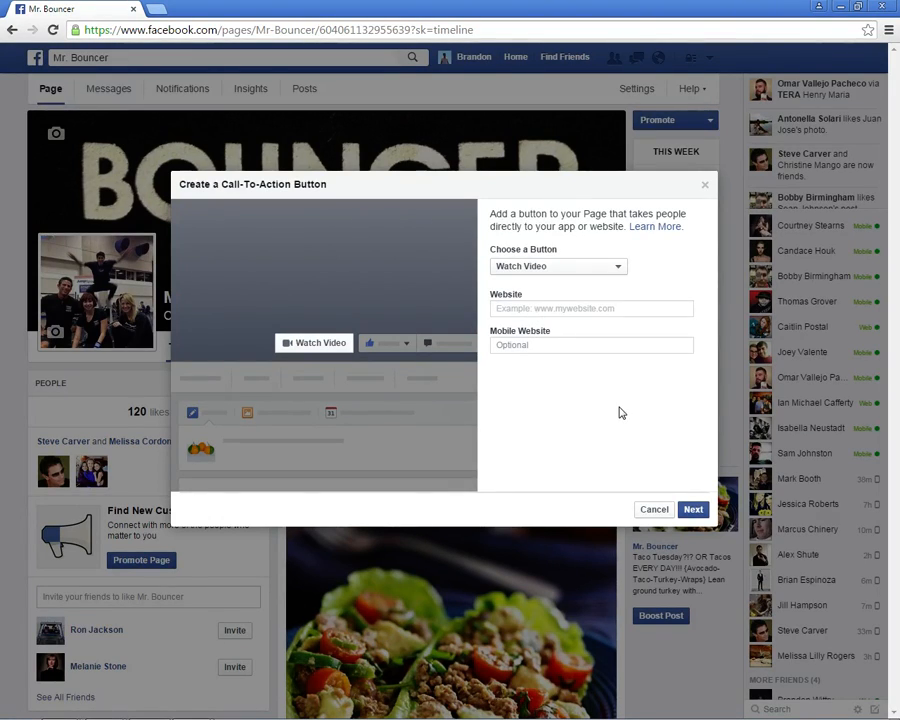
left_click(655, 509)
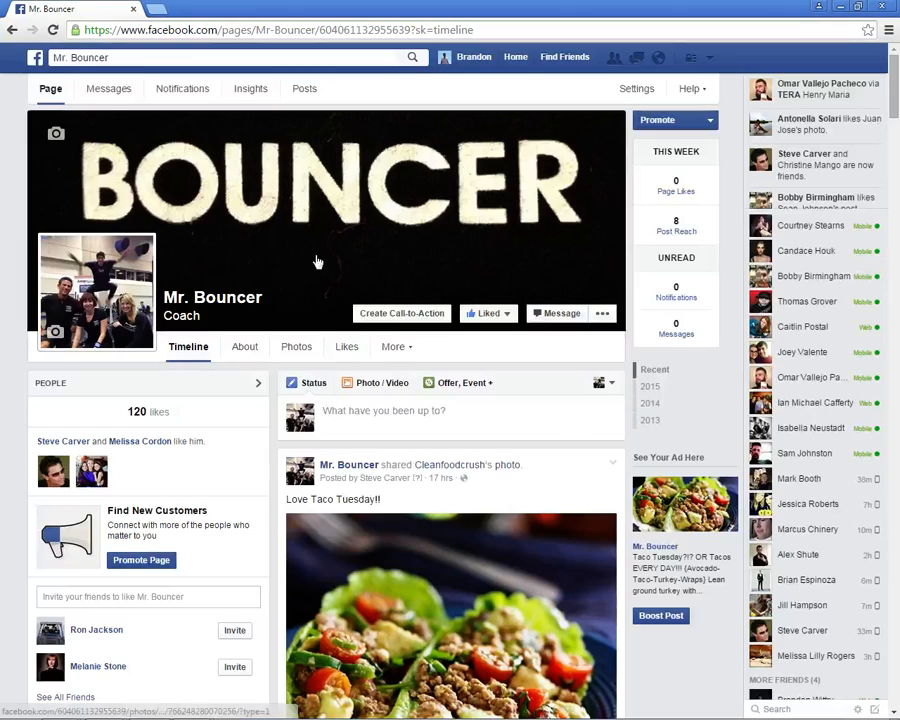
- Leave the Mr. Bouncer page and return to the home feed
left_click(36, 58)
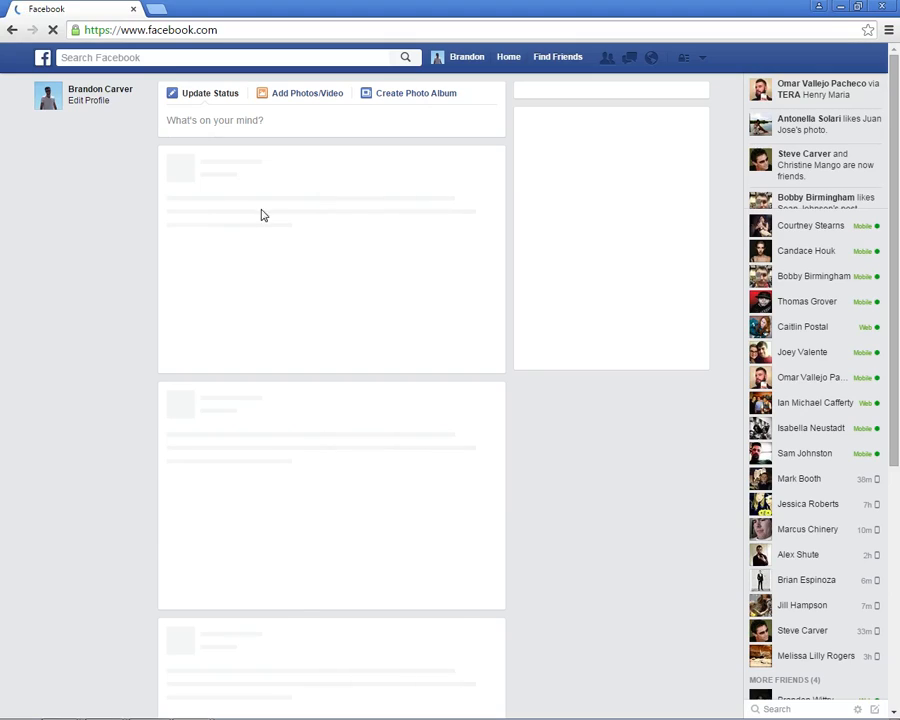